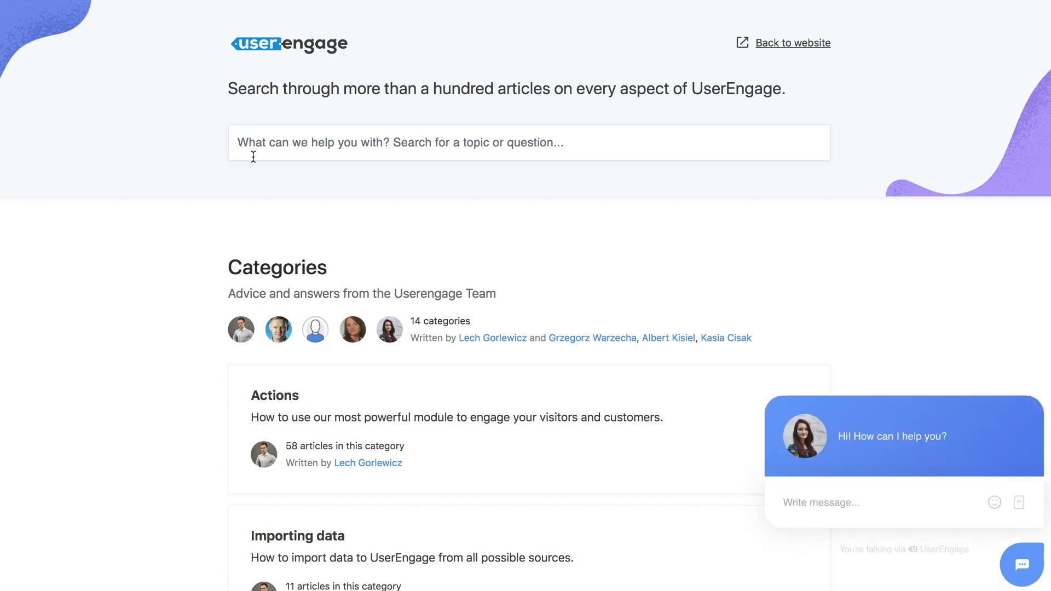
# Dismiss the chat greeting on the public knowledge base page
pyautogui.moveTo(1020, 419)
pyautogui.click(1031, 384)
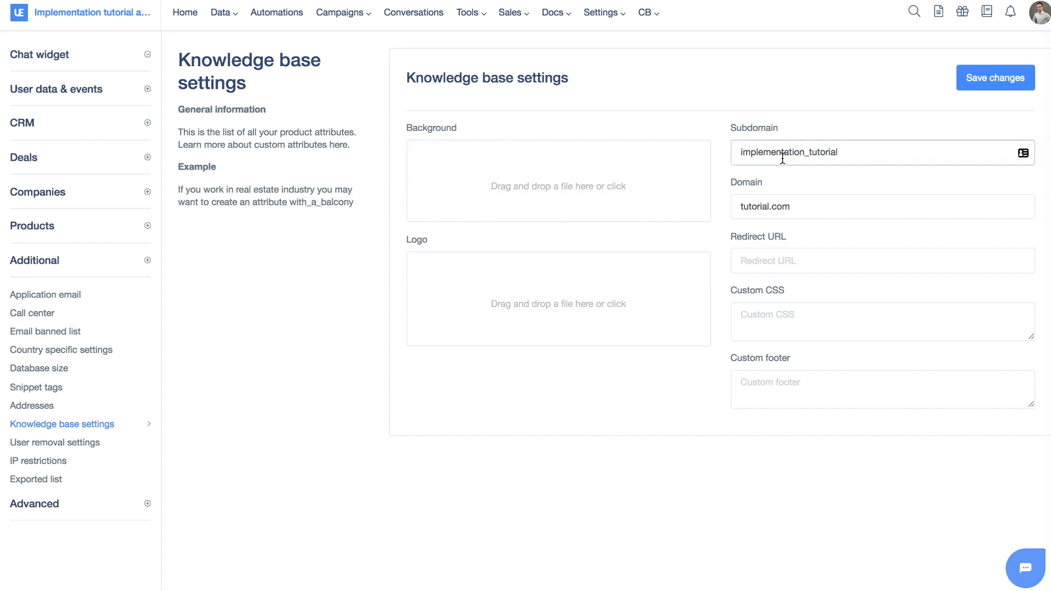
# Try appending ".userengage.com" to the subdomain in the knowledge base settings, and remove the addition again
pyautogui.moveTo(870, 152); pyautogui.dragTo(728, 151)
pyautogui.click(747, 103)
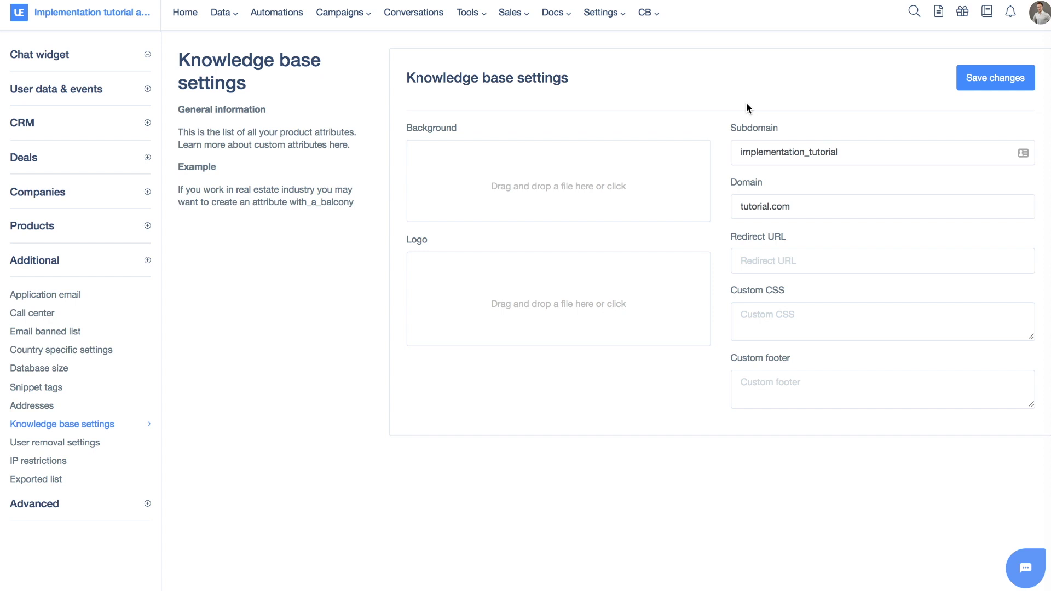
pyautogui.doubleClick(872, 152)
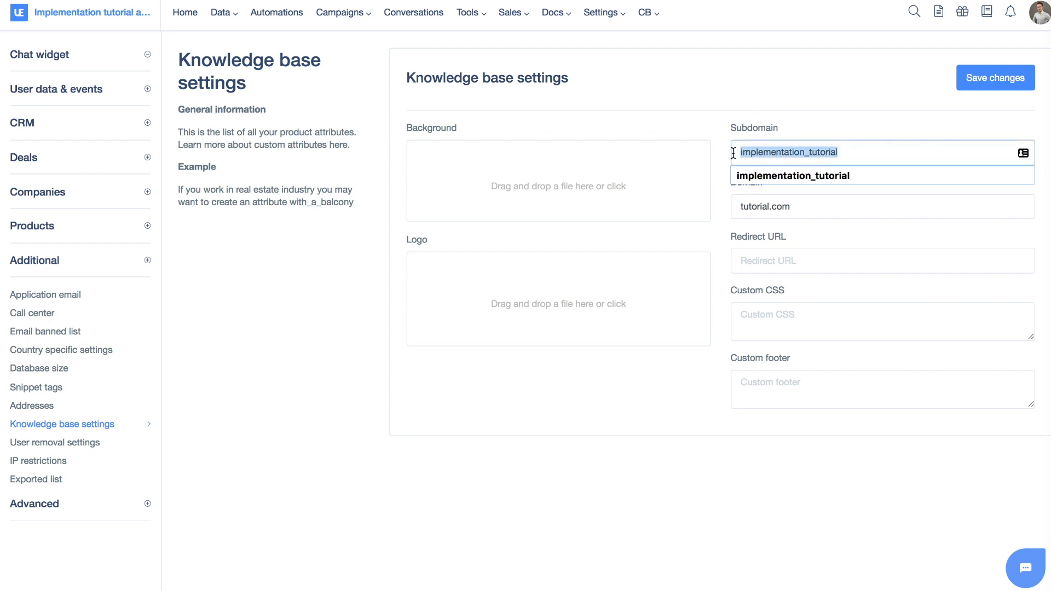
pyautogui.click(867, 153)
pyautogui.write('.userengage.com')
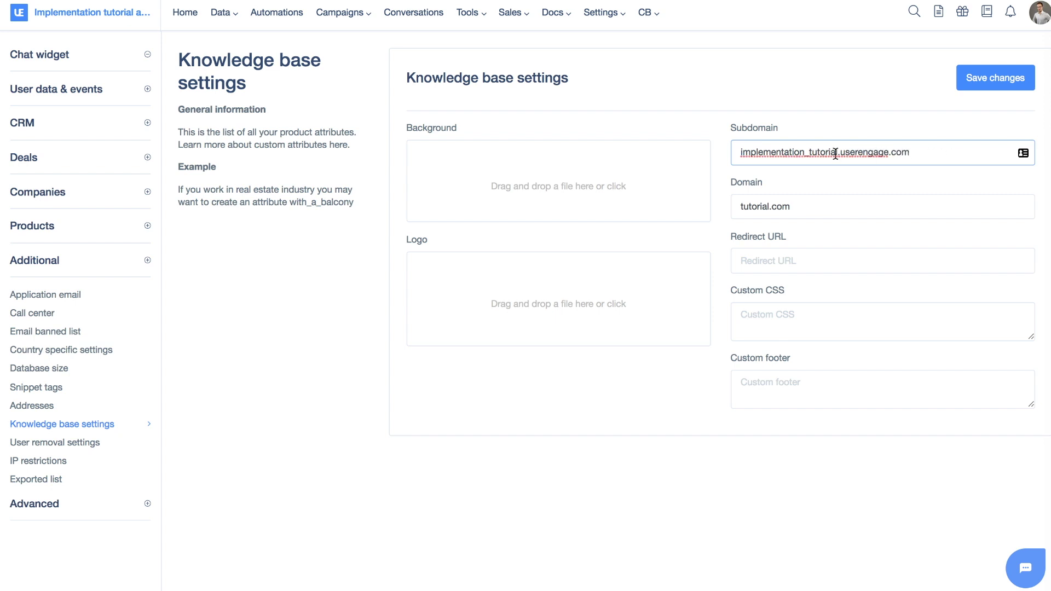
pyautogui.moveTo(837, 154); pyautogui.dragTo(909, 151)
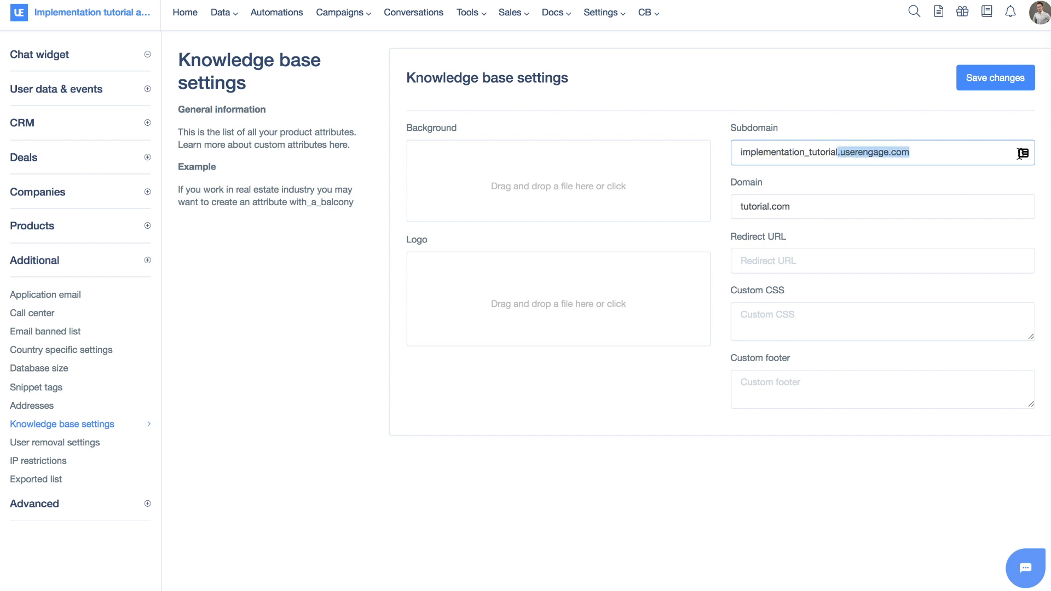
pyautogui.press('BackSpace')
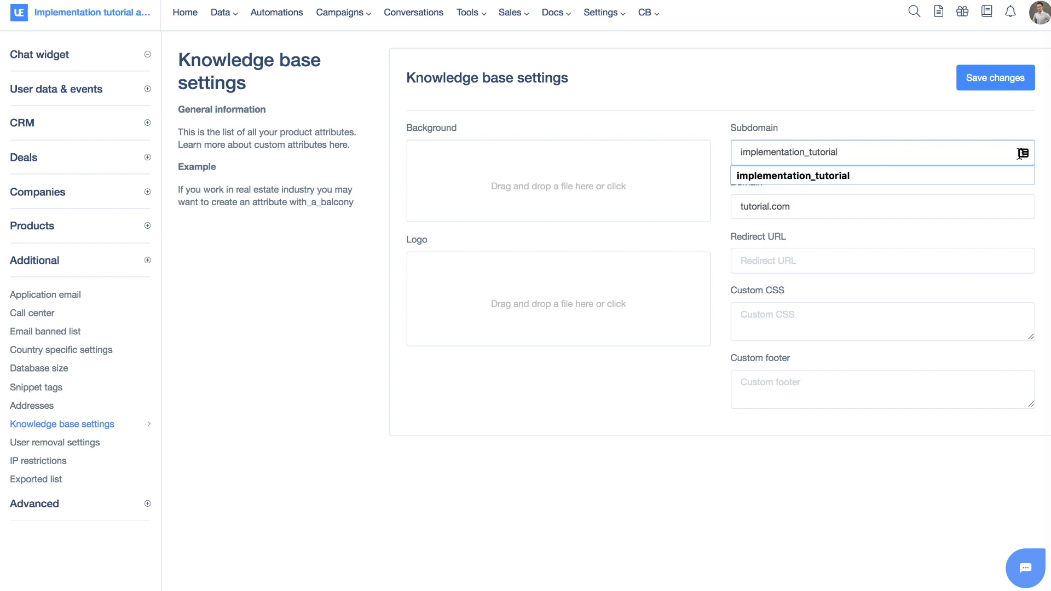
pyautogui.click(851, 116)
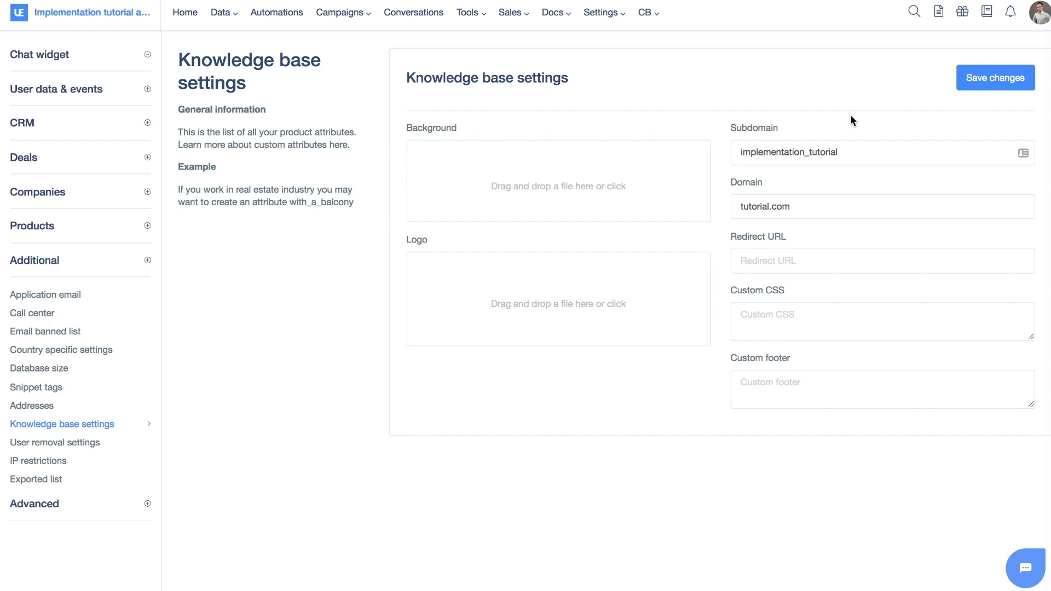
# Examine the Domain, Redirect URL, Custom CSS and Custom footer settings alongside the lower part of the public knowledge base page
pyautogui.click(795, 207)
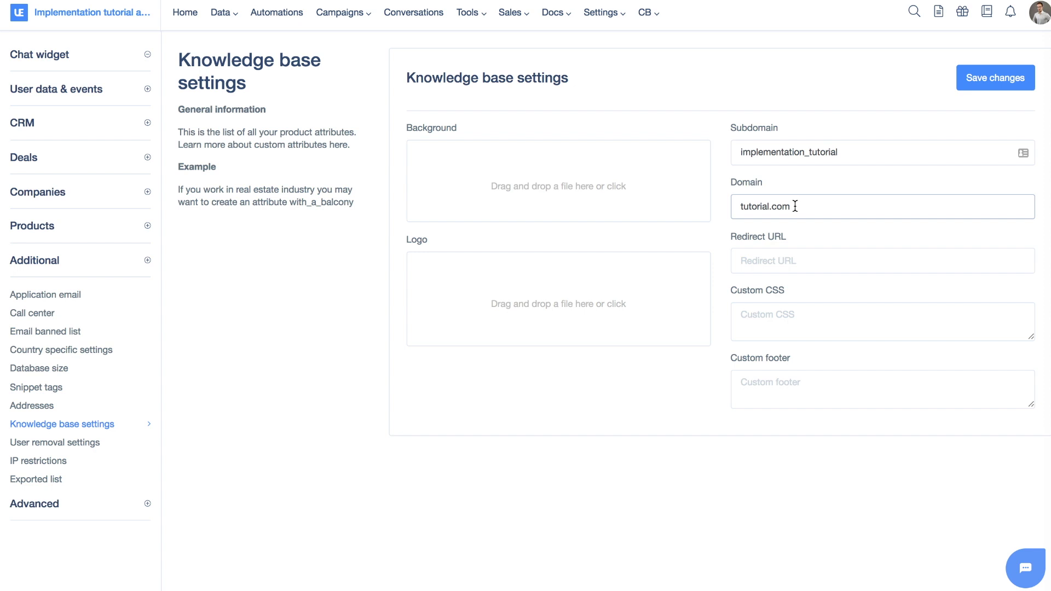
pyautogui.click(791, 261)
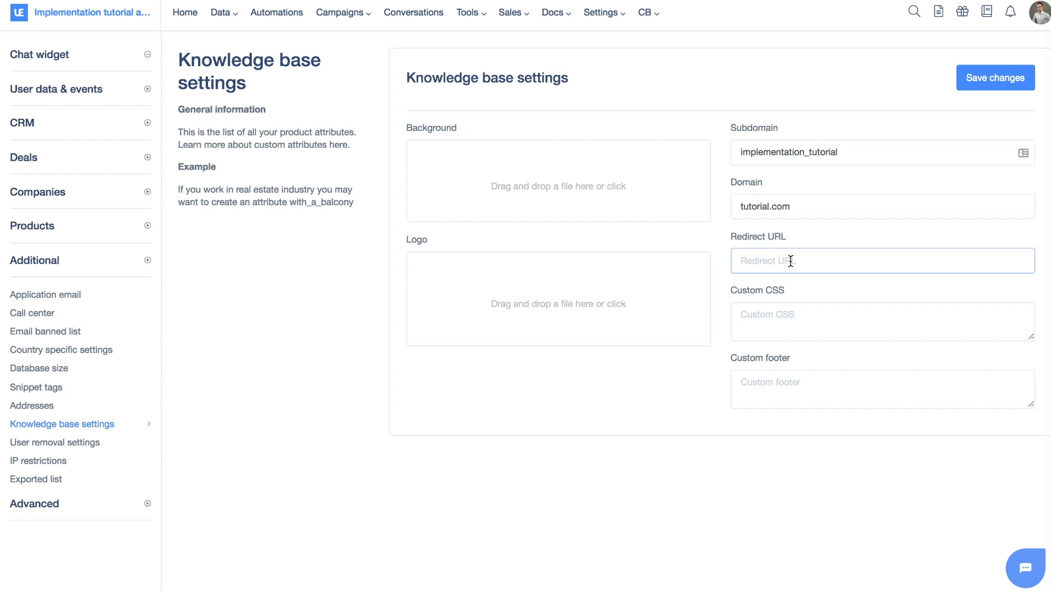
pyautogui.click(776, 315)
pyautogui.click(852, 392)
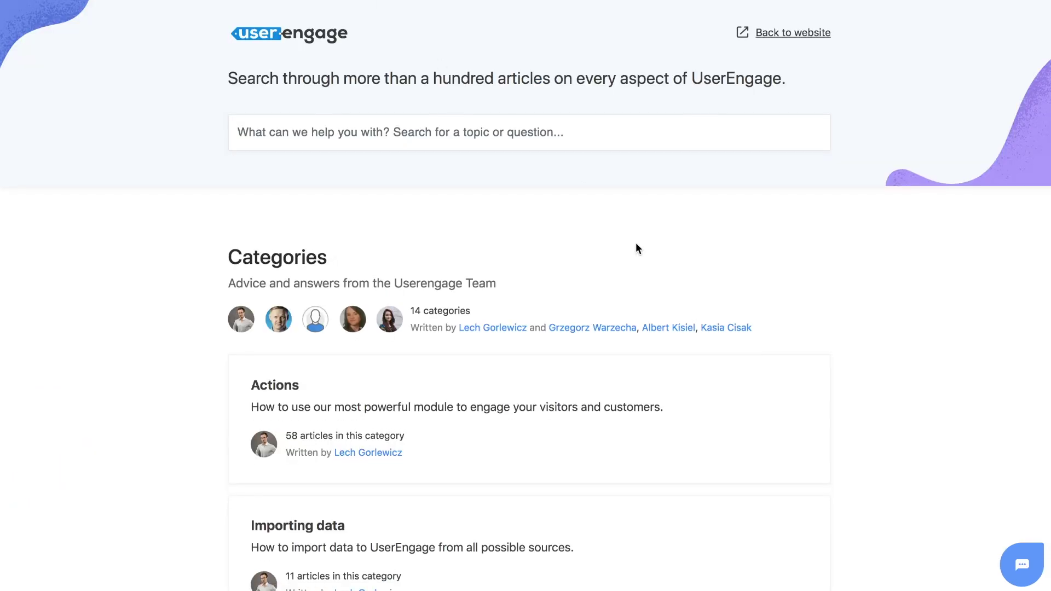
pyautogui.scroll(-20, 636, 242)
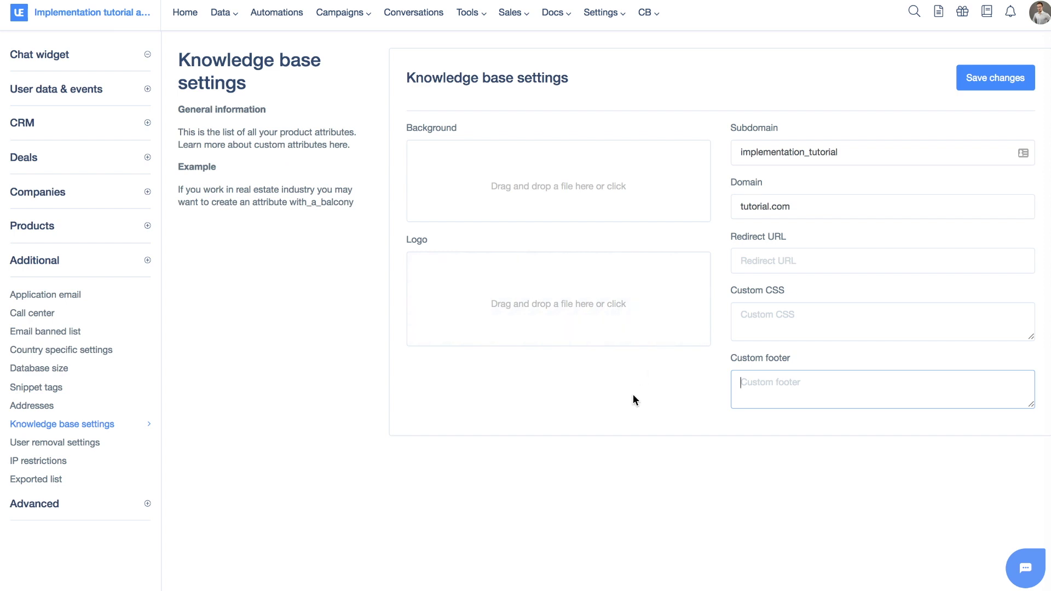
pyautogui.click(642, 389)
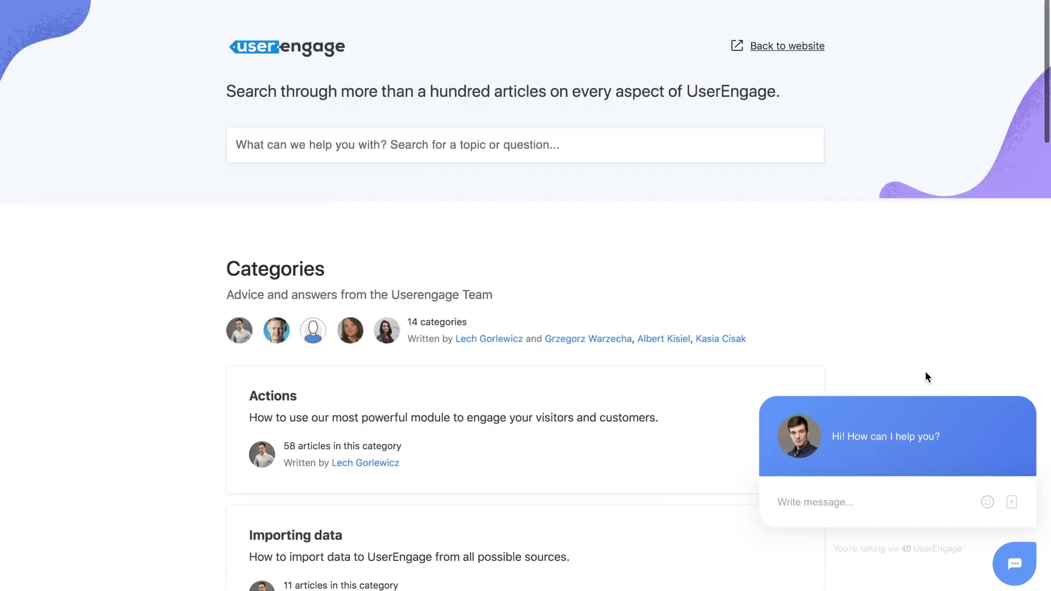
# Dismiss the chat greeting and look through the list of categories on the public knowledge base page
pyautogui.click(1033, 389)
pyautogui.scroll(-15, 963, 295)
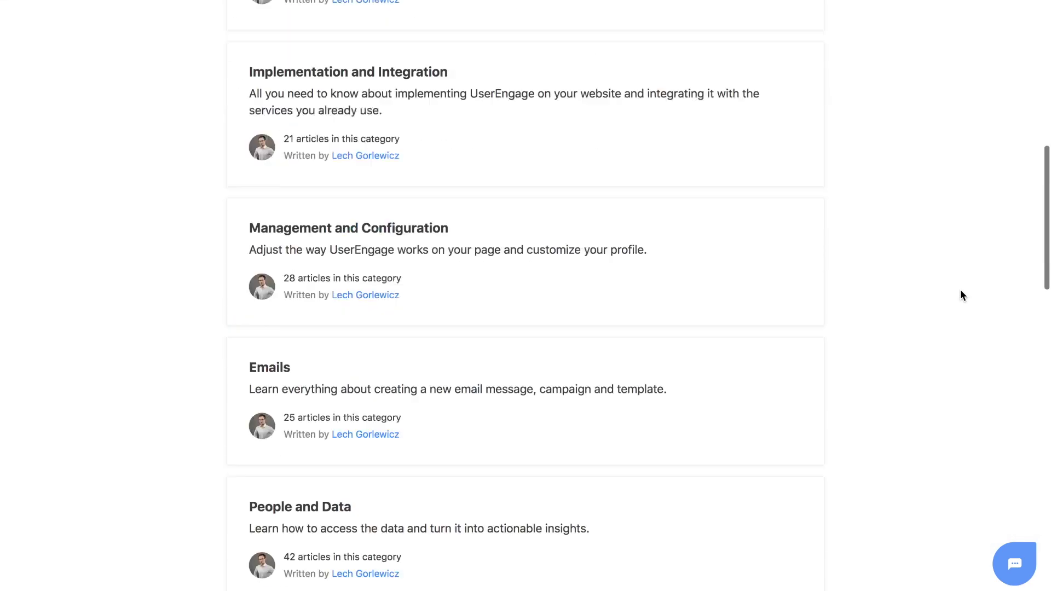
pyautogui.scroll(15, 962, 295)
pyautogui.scroll(-1, 963, 296)
pyautogui.scroll(1, 963, 296)
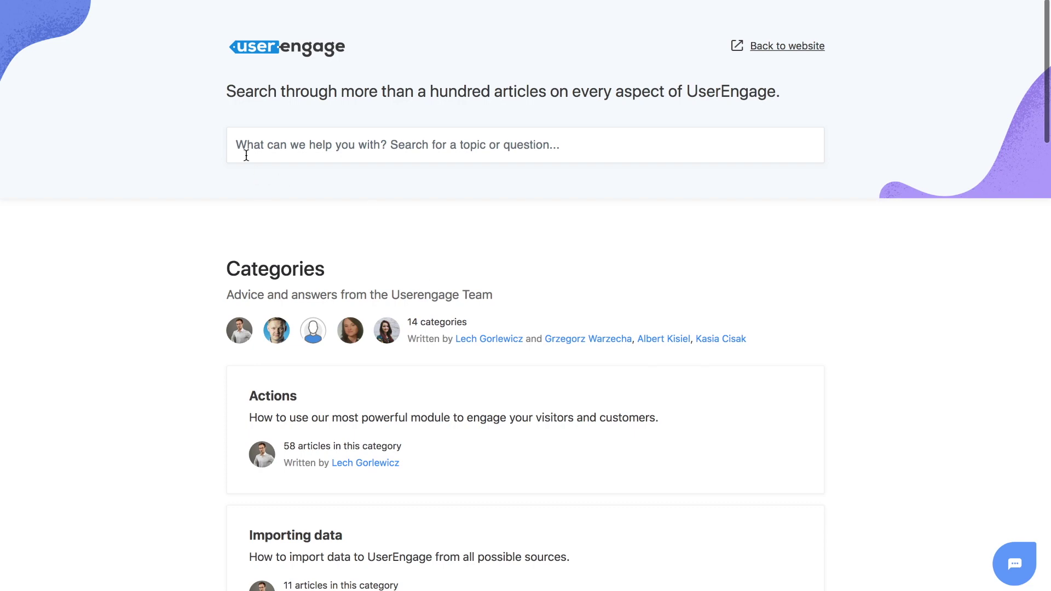
pyautogui.scroll(-5, 706, 131)
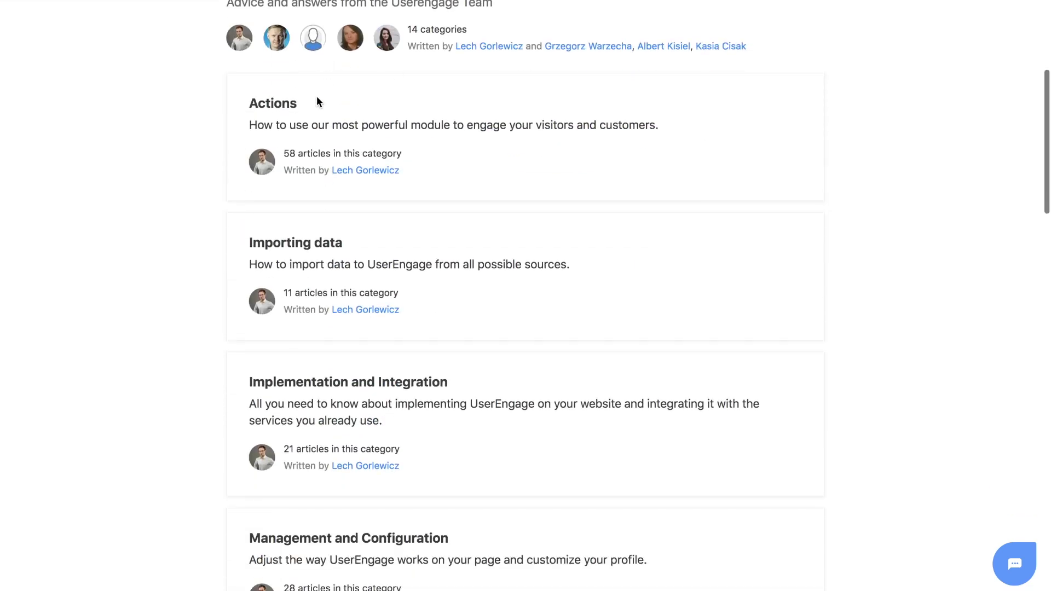
pyautogui.scroll(-15, 220, 129)
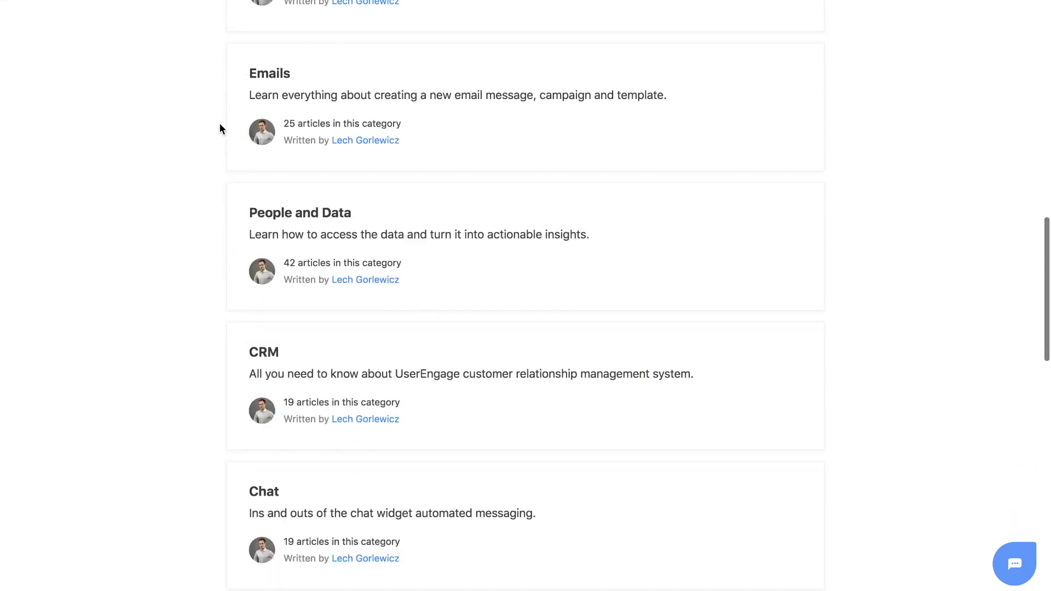
pyautogui.scroll(15, 220, 128)
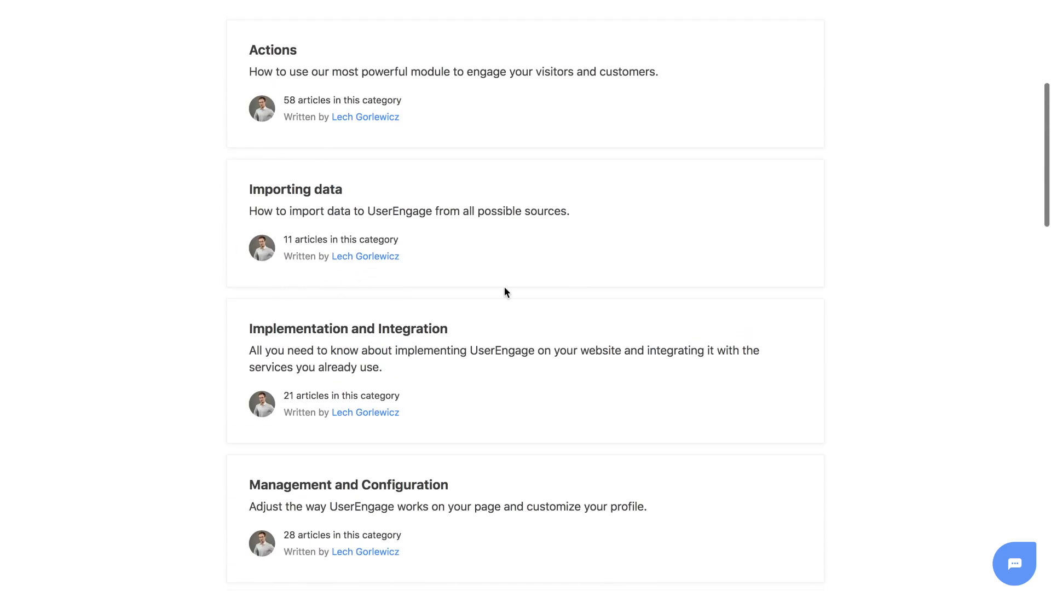
pyautogui.scroll(-12, 504, 288)
pyautogui.scroll(-10, 504, 288)
pyautogui.scroll(20, 503, 285)
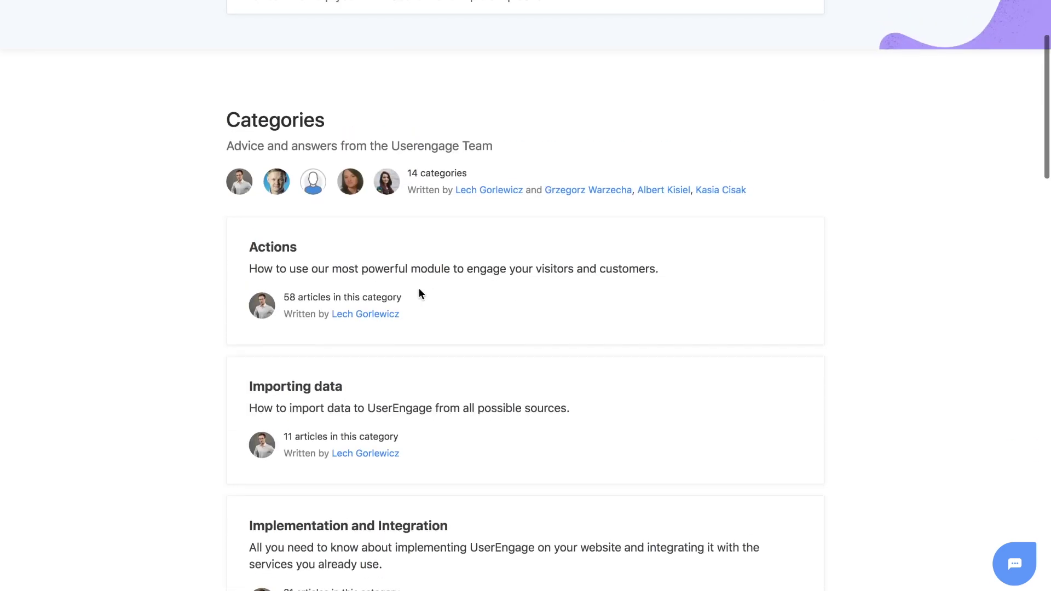
# View the articles in the Actions category and return to the overview of all categories
pyautogui.click(261, 247)
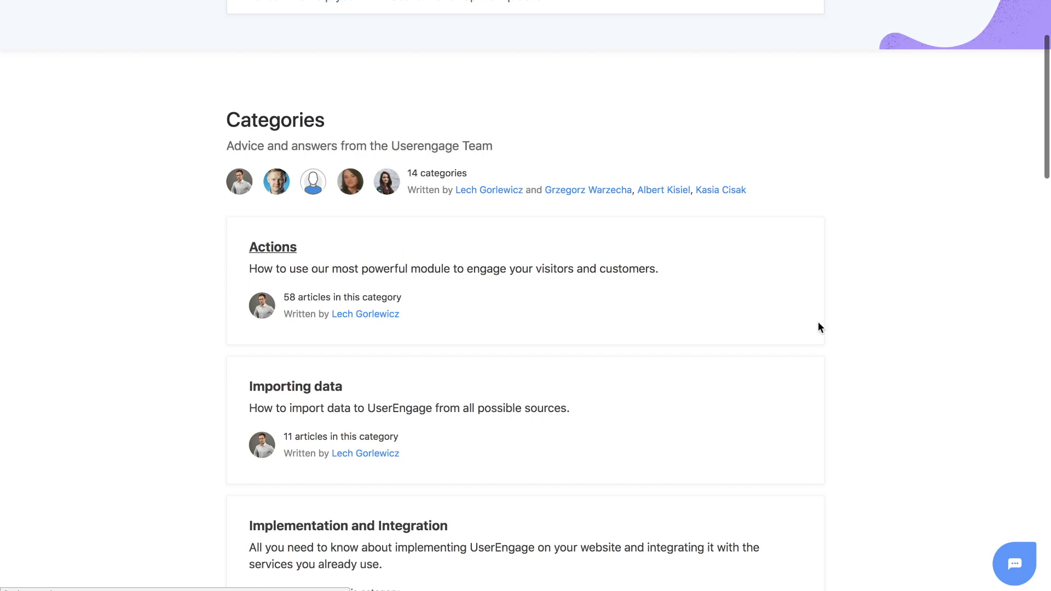
pyautogui.scroll(-7, 606, 350)
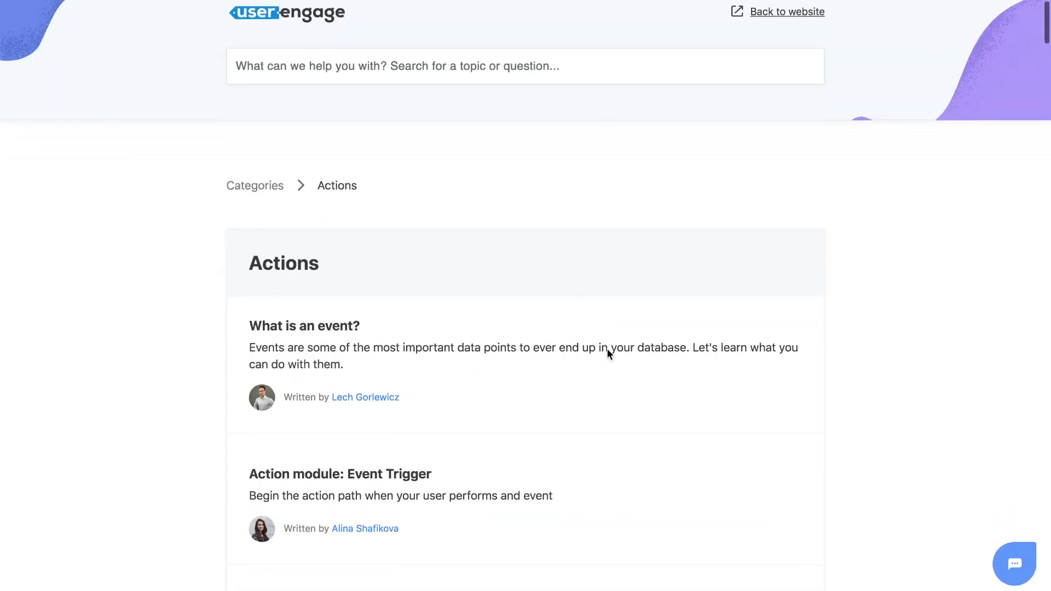
pyautogui.scroll(-14, 334, 373)
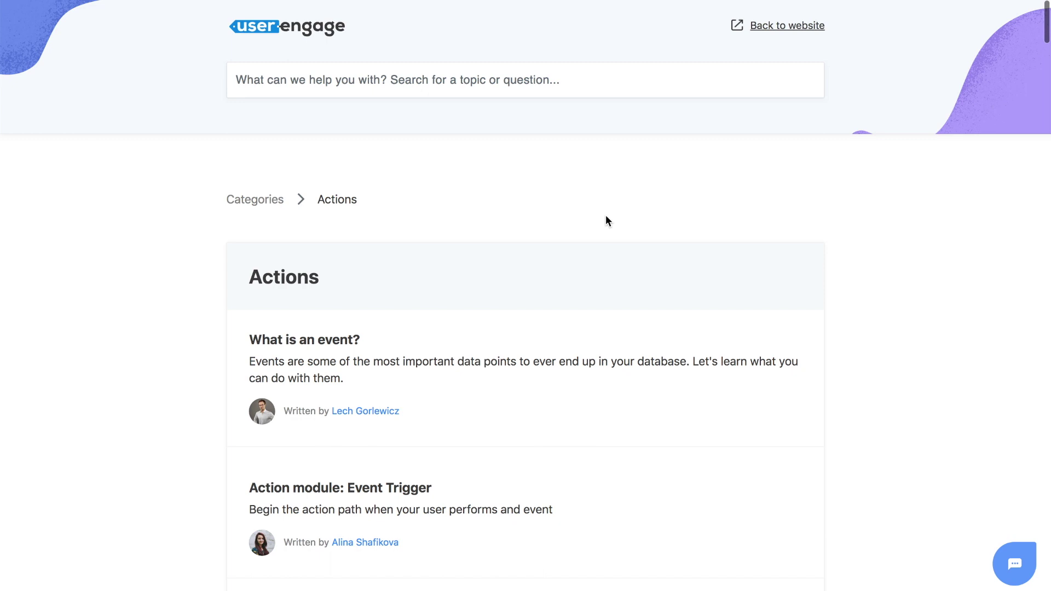
pyautogui.click(238, 204)
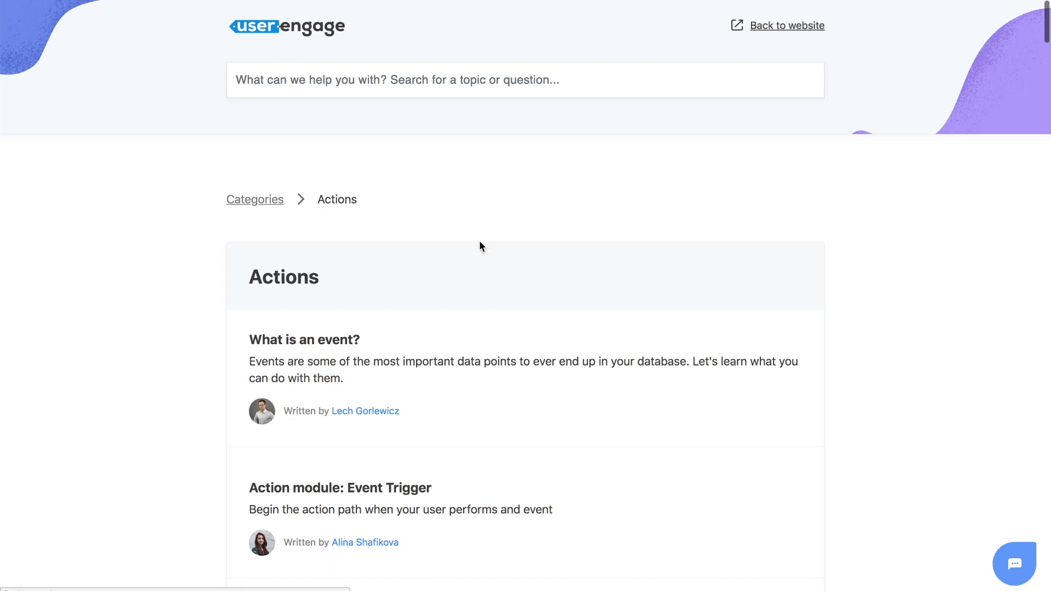
pyautogui.scroll(-6, 481, 246)
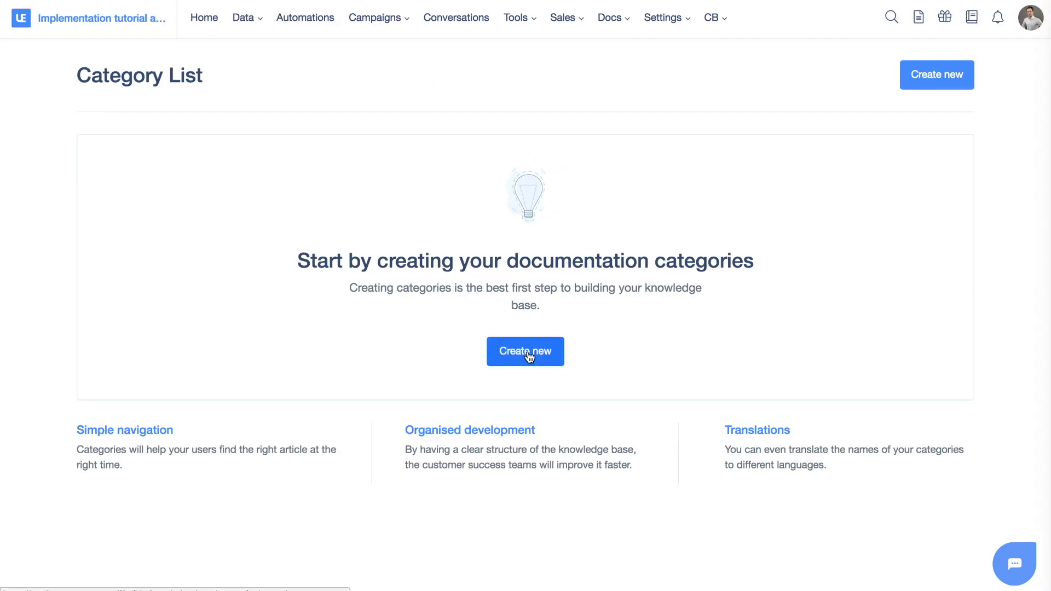
# Start a new English category titled "My first category" with the description "This is the description of my first category"
pyautogui.click(529, 355)
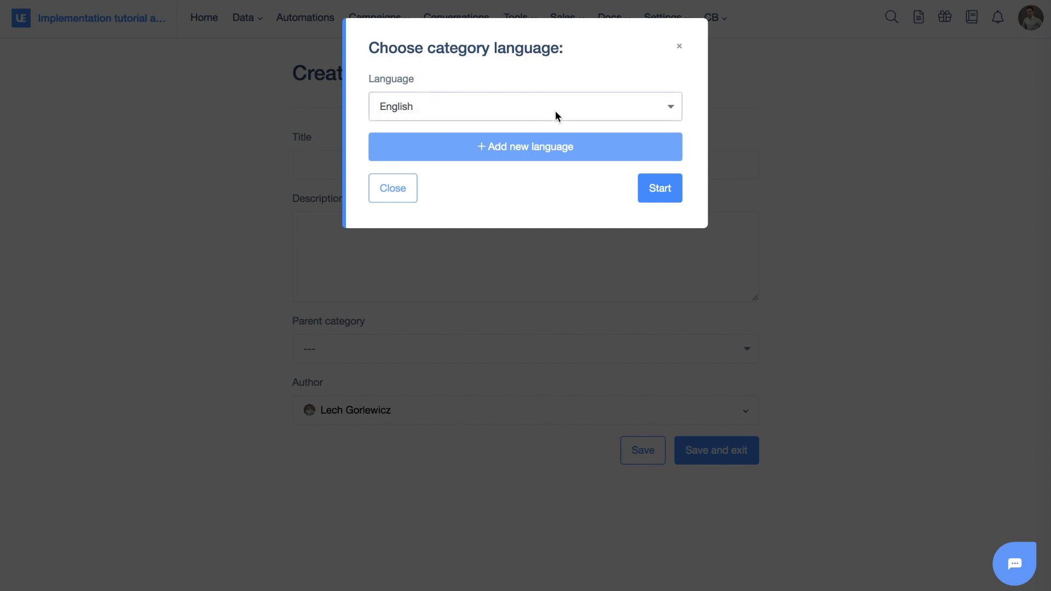
pyautogui.click(657, 188)
pyautogui.click(368, 160)
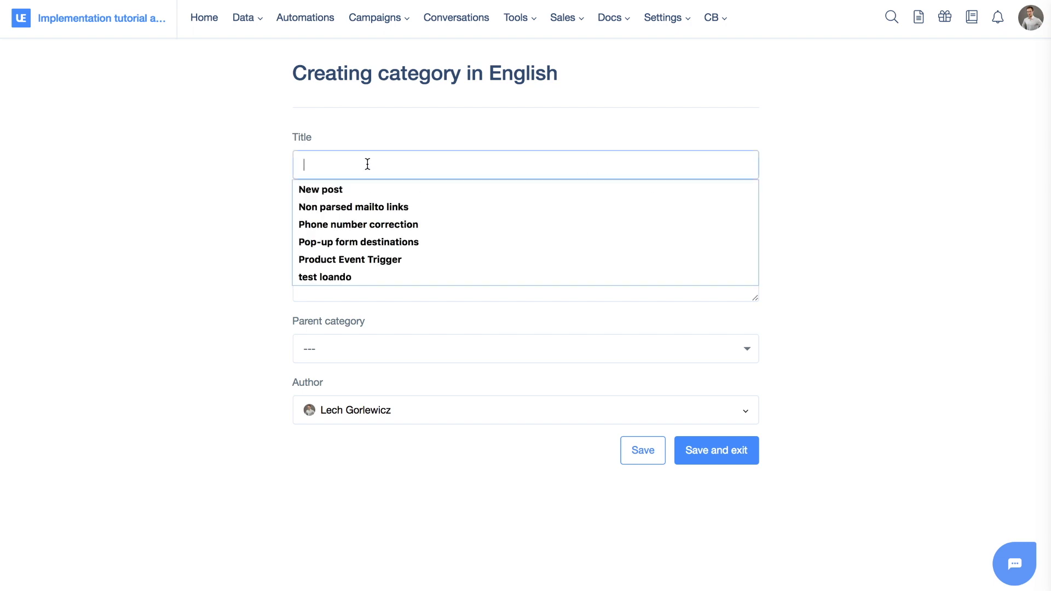
pyautogui.write('My firs')
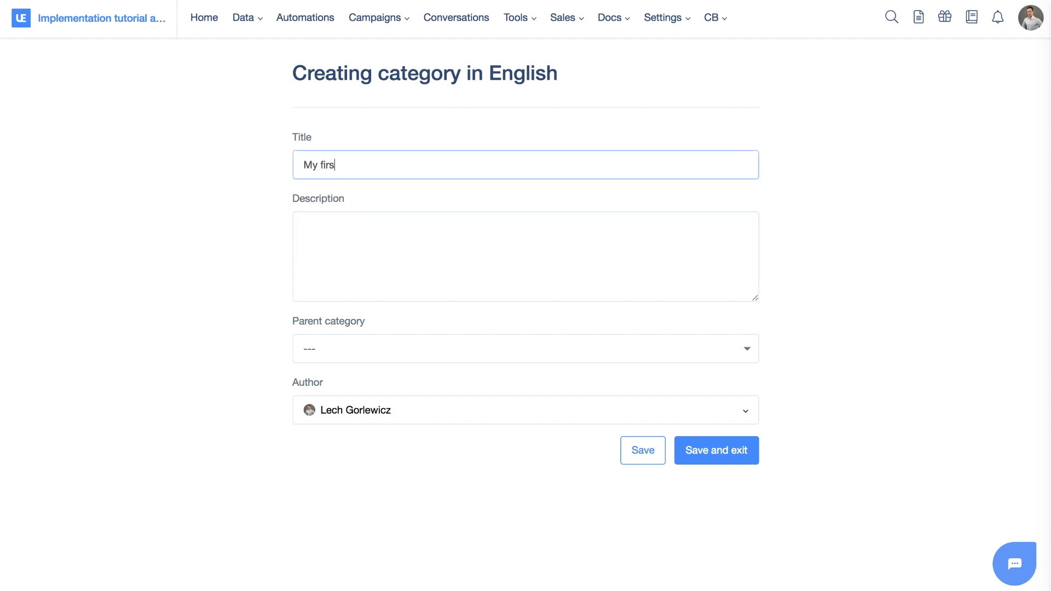
pyautogui.write('t category')
pyautogui.press('Tab')
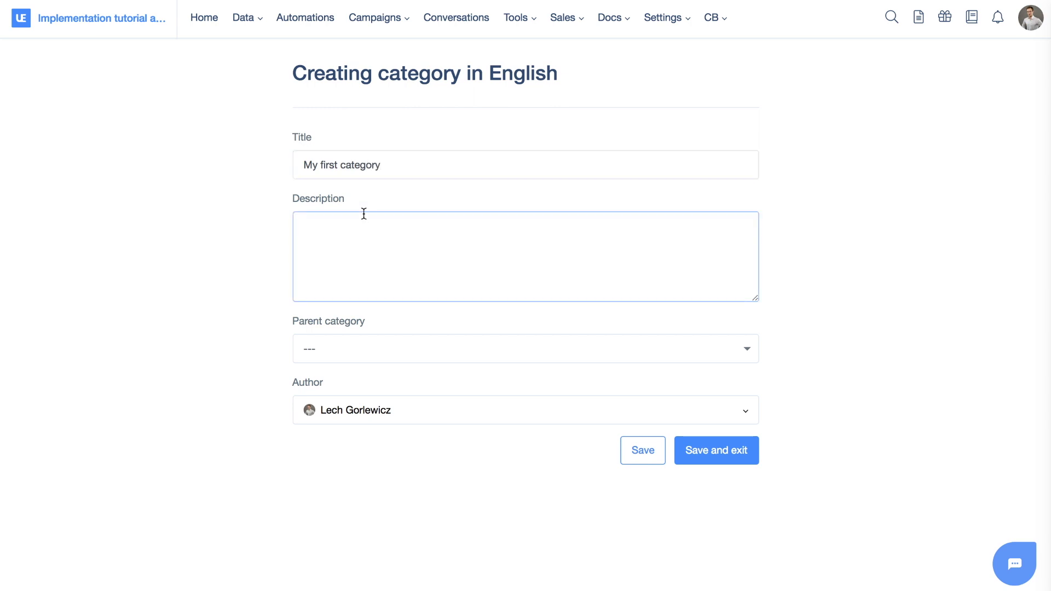
pyautogui.write('This is the description of my first category')
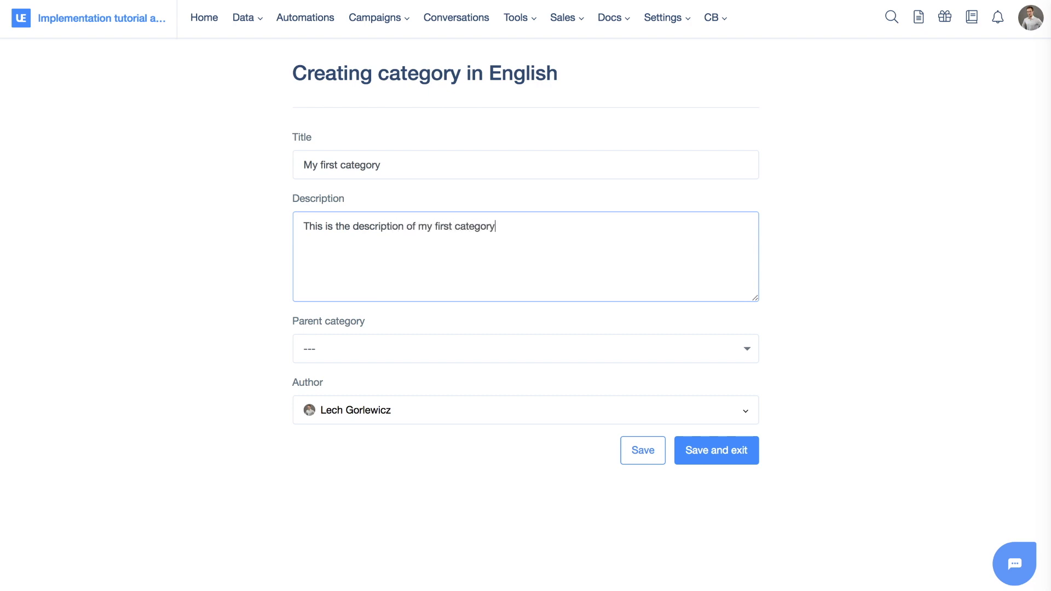
# Leave the new category without a parent category, choose its author, and save and exit
pyautogui.click(376, 350)
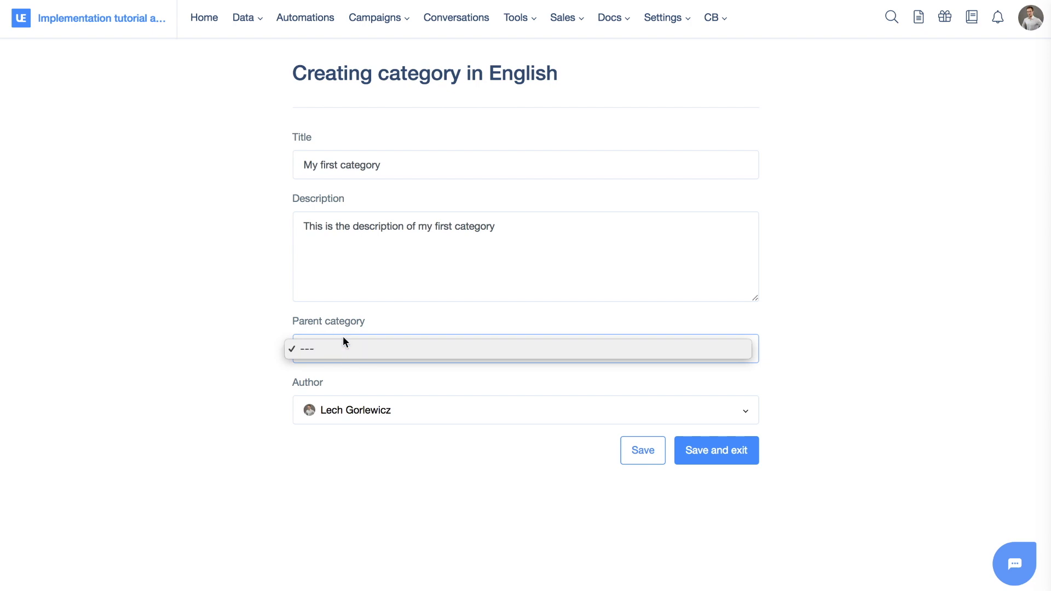
pyautogui.click(241, 318)
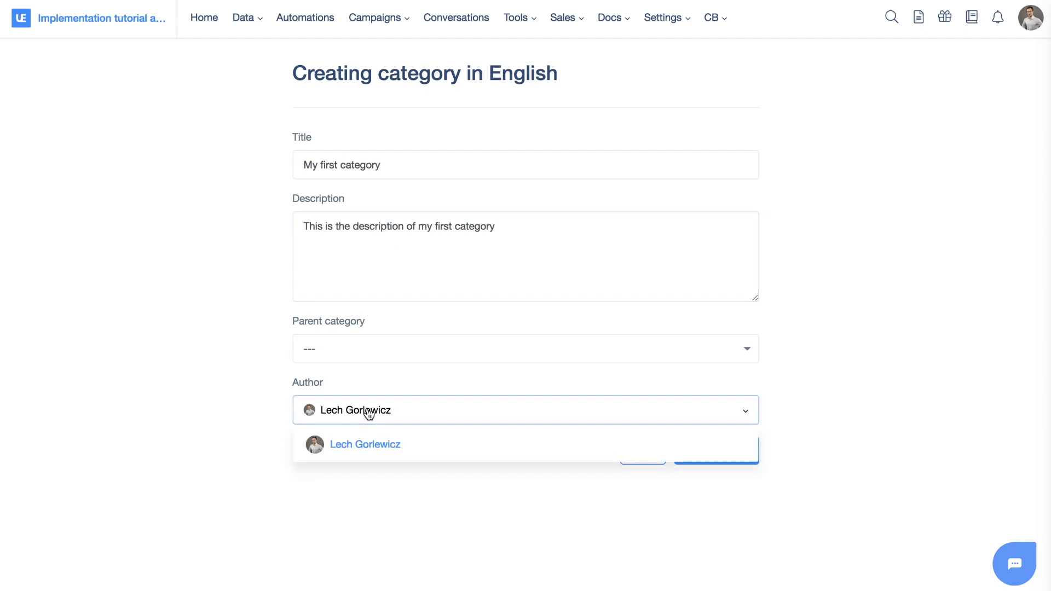
pyautogui.click(356, 449)
pyautogui.click(746, 454)
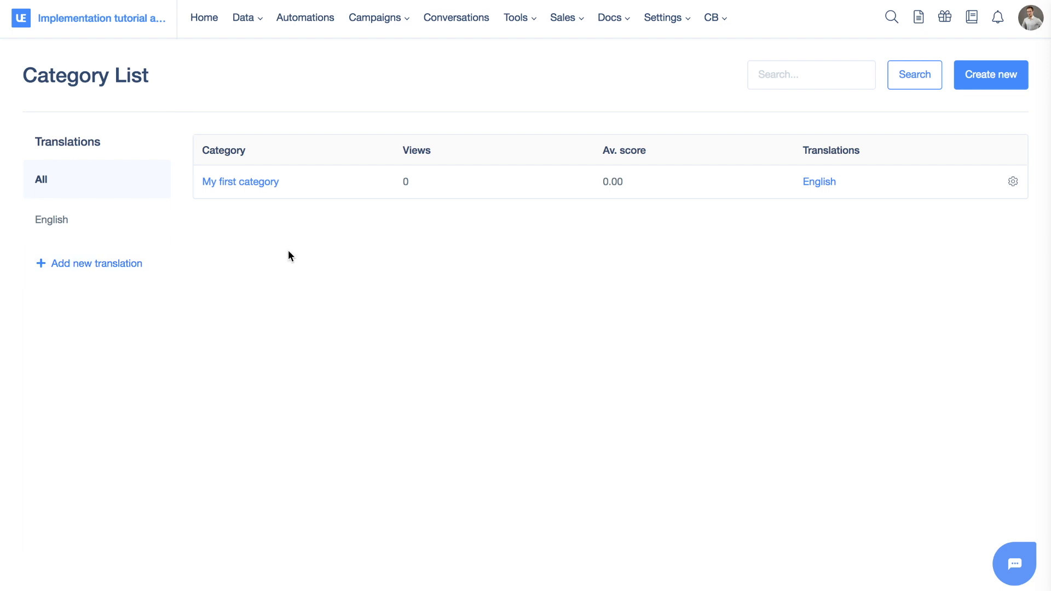
# Add Spanish as a new language and start a Spanish translation of the category "My first category"
pyautogui.click(1013, 180)
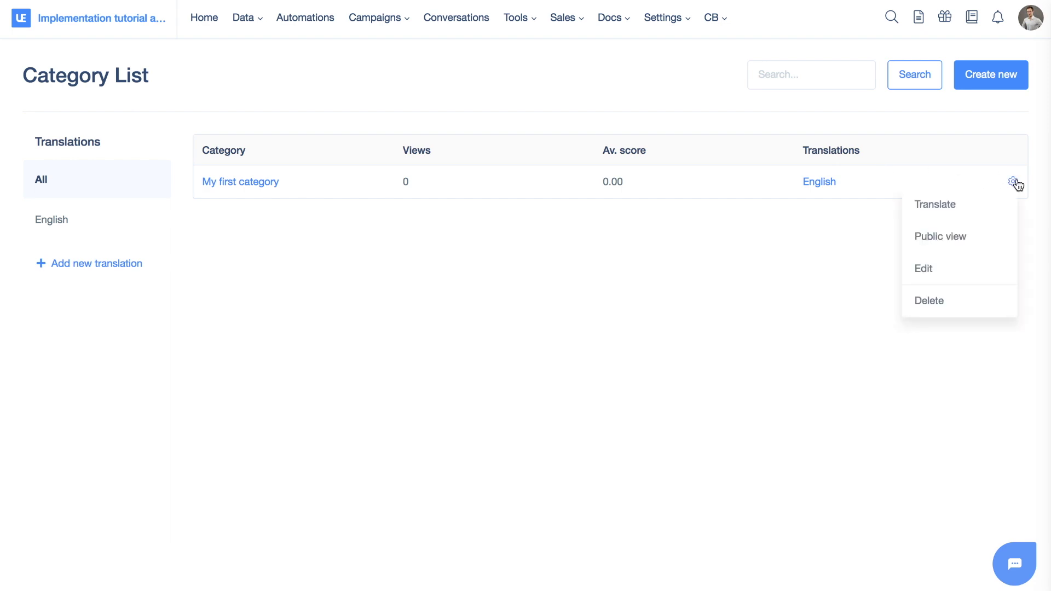
pyautogui.click(946, 208)
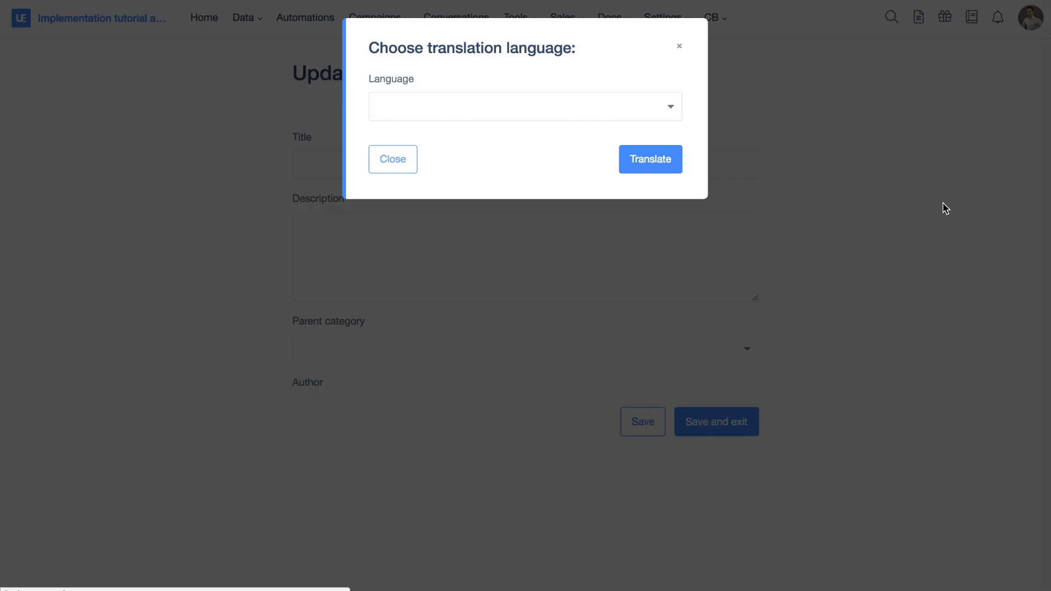
pyautogui.click(531, 105)
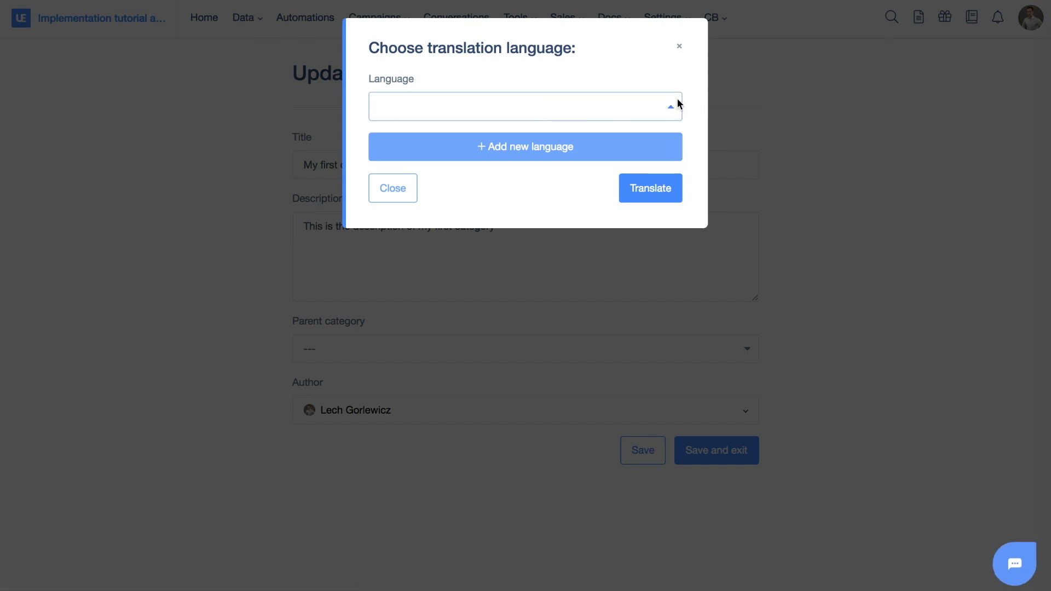
pyautogui.click(521, 156)
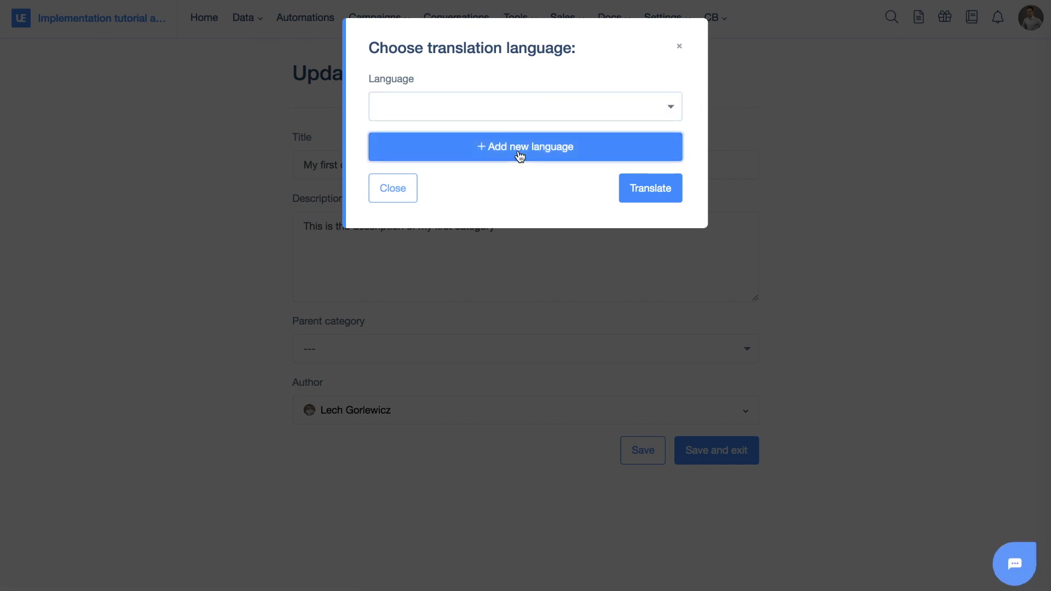
pyautogui.click(477, 113)
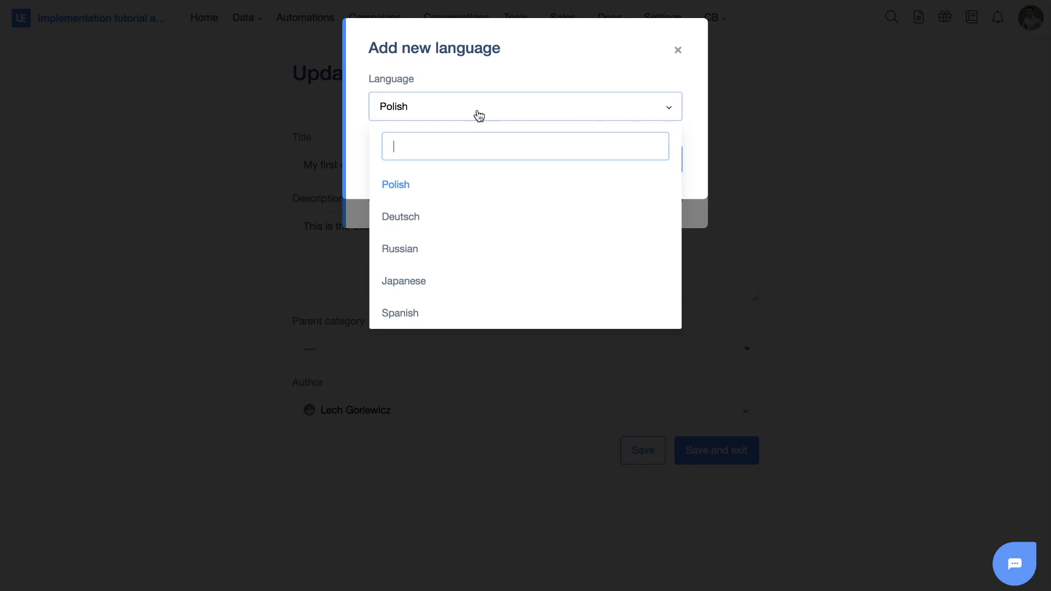
pyautogui.scroll(-3, 444, 196)
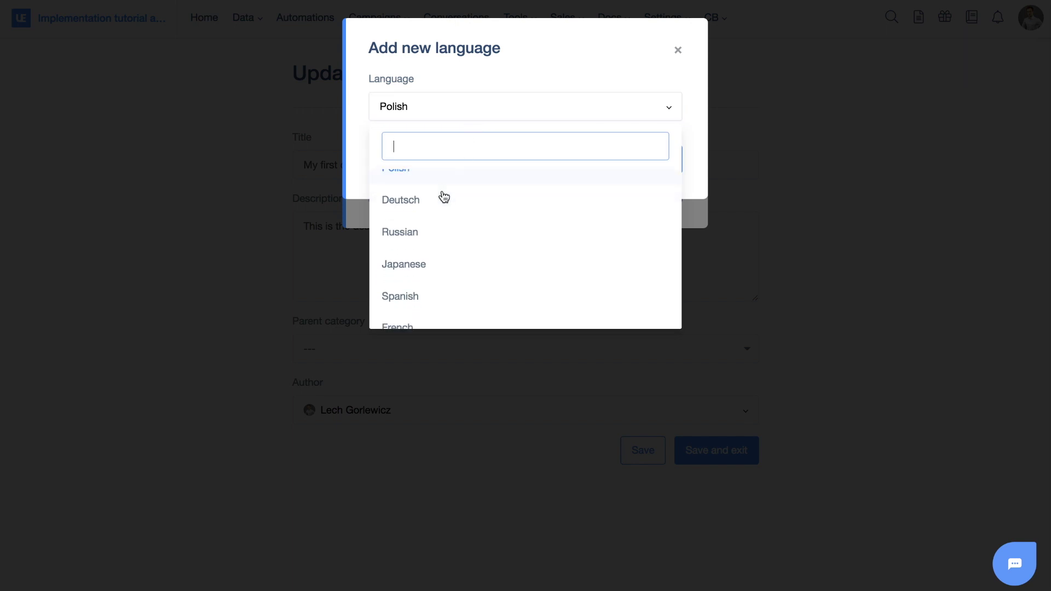
pyautogui.scroll(-1, 442, 196)
pyautogui.click(438, 193)
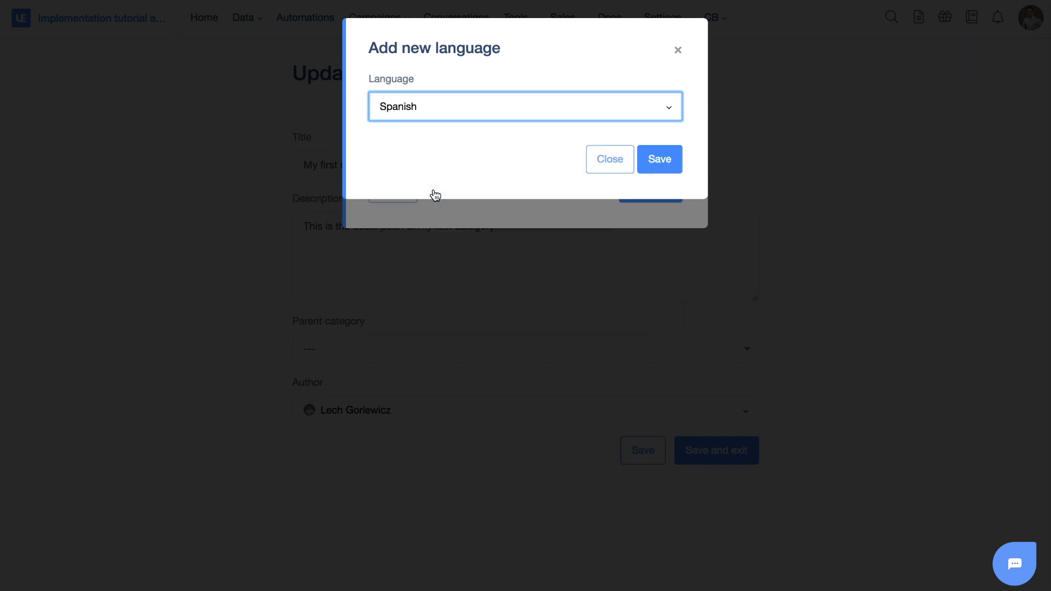
pyautogui.click(660, 165)
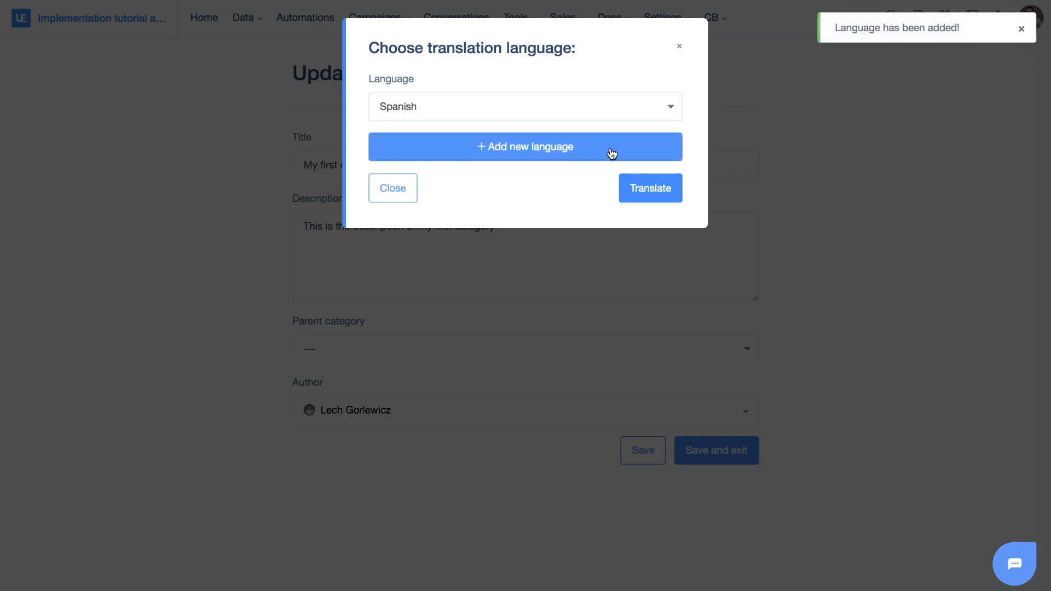
pyautogui.click(648, 195)
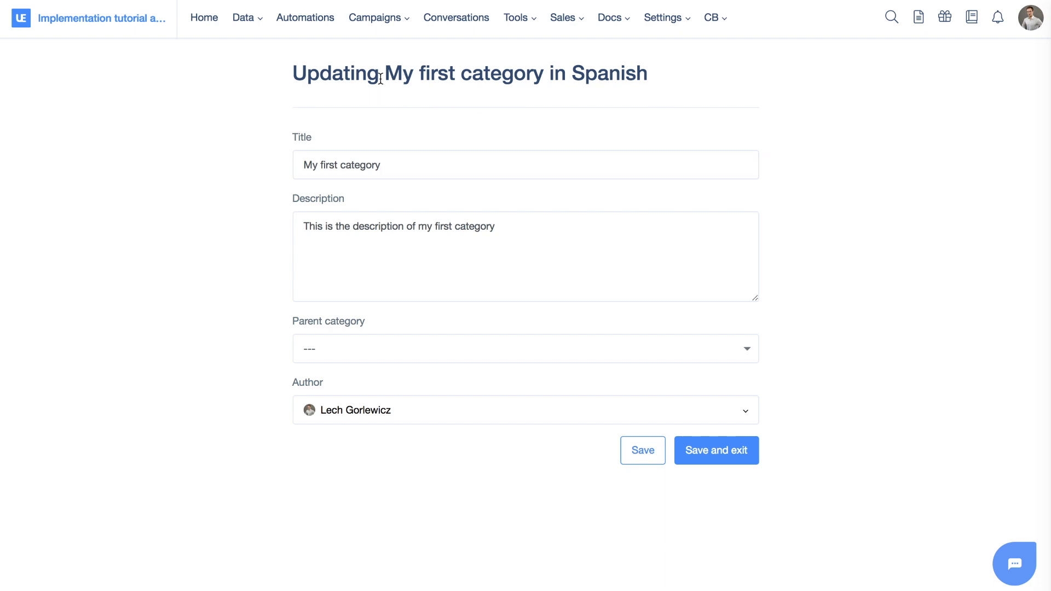
# Set the title of the Spanish category translation to "Mi nueva categoria"
pyautogui.moveTo(293, 70); pyautogui.dragTo(635, 66)
pyautogui.click(635, 67)
pyautogui.click(423, 163)
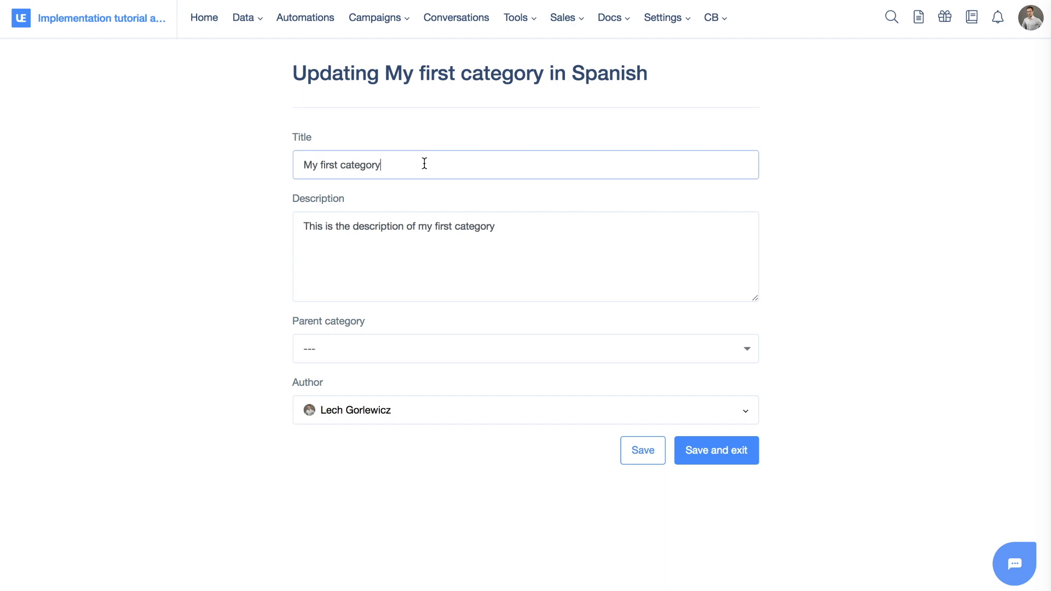
pyautogui.hotkey('ctrl', 'a')
pyautogui.write('Mi nueva categoria')
# Replace the Spanish description with "Esta es un descrpcion de esta categoria", then save and exit
pyautogui.click(449, 242)
pyautogui.press('Tab')
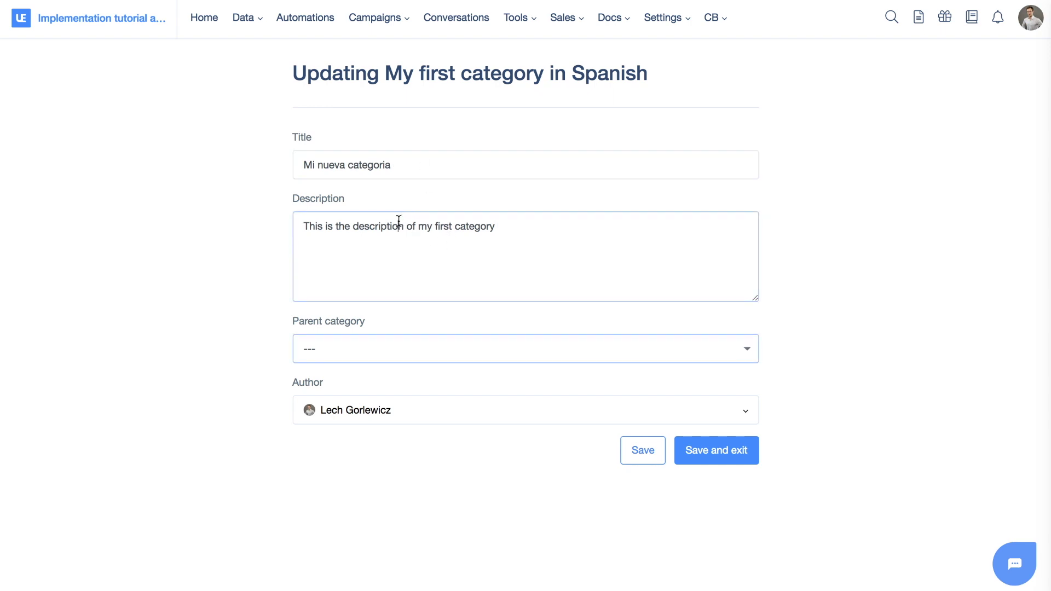
pyautogui.tripleClick(399, 221)
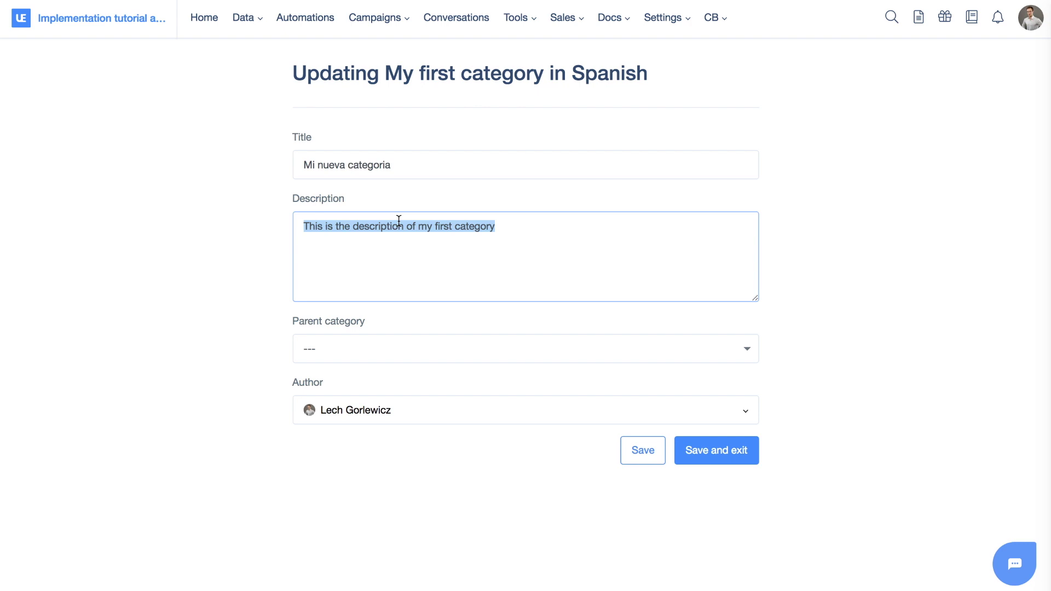
pyautogui.press('BackSpace')
pyautogui.write('Esta es ')
pyautogui.write('un de')
pyautogui.write('scrpc')
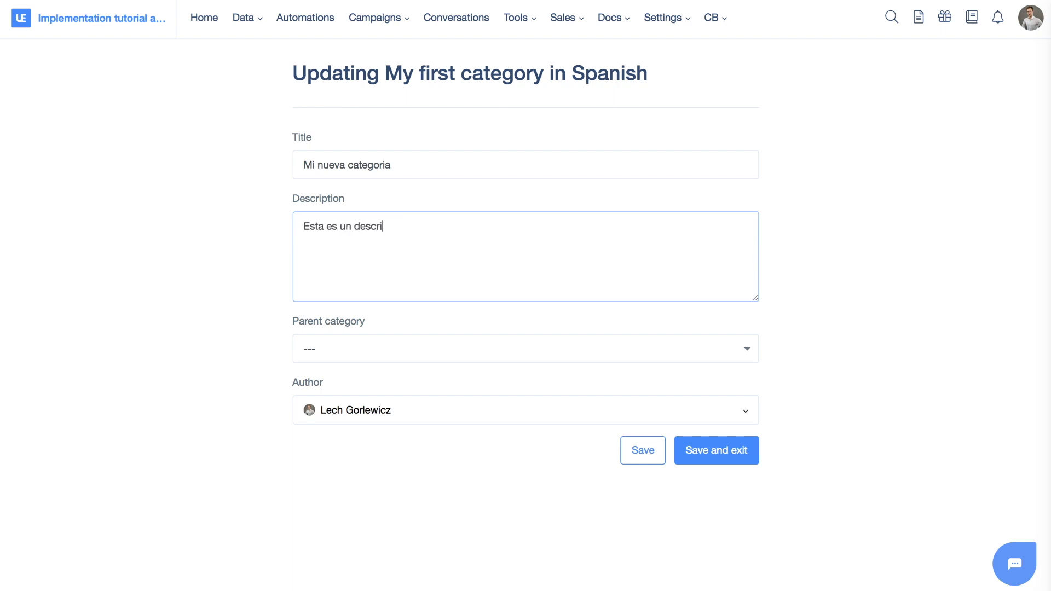
pyautogui.write('ion de esta categoria')
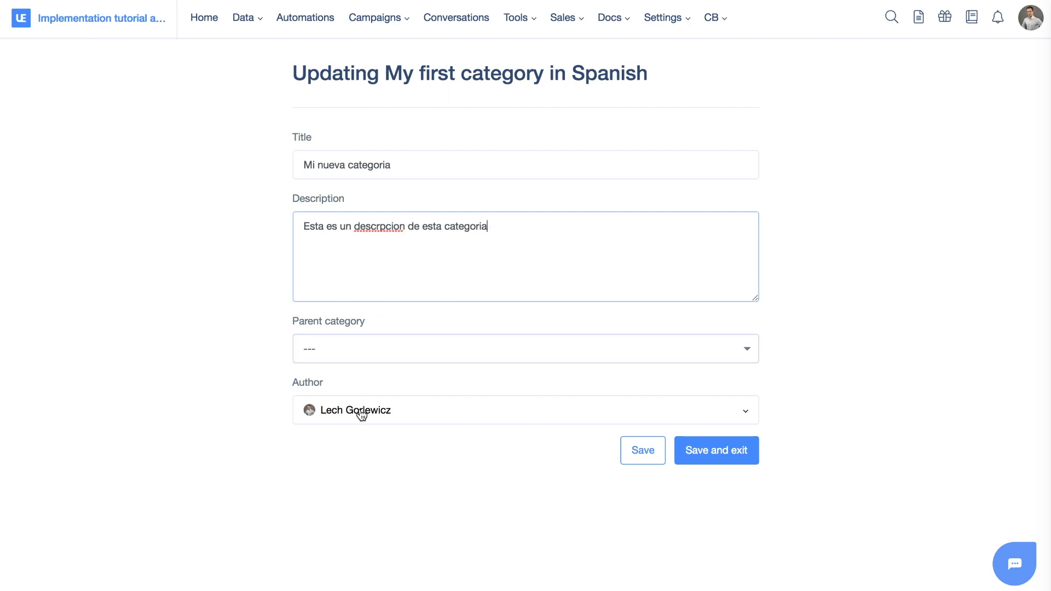
pyautogui.click(707, 457)
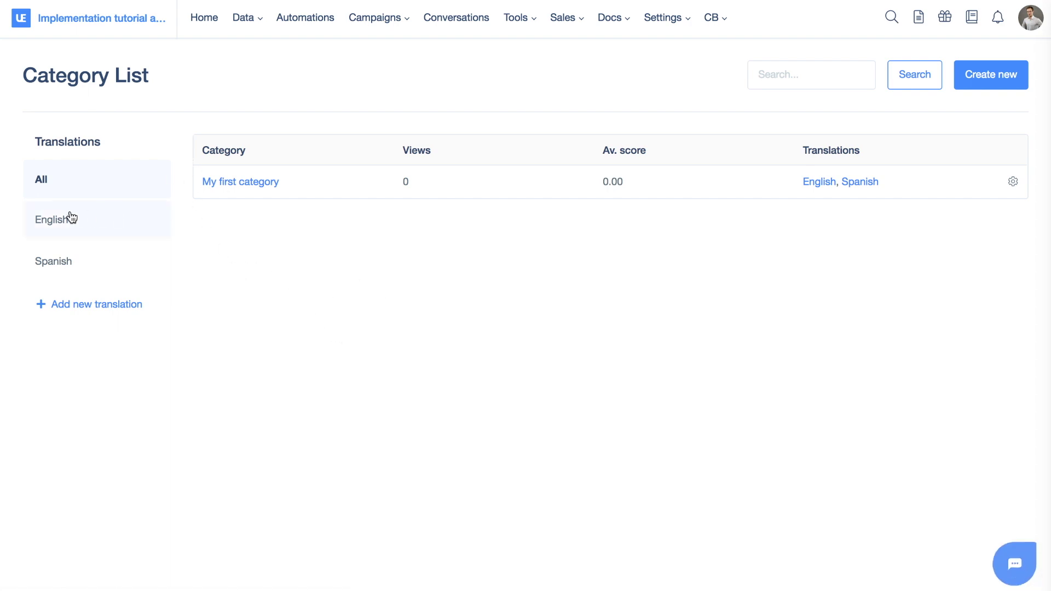
# Filter the category list by Spanish and by English translations, then show all categories again
pyautogui.click(70, 268)
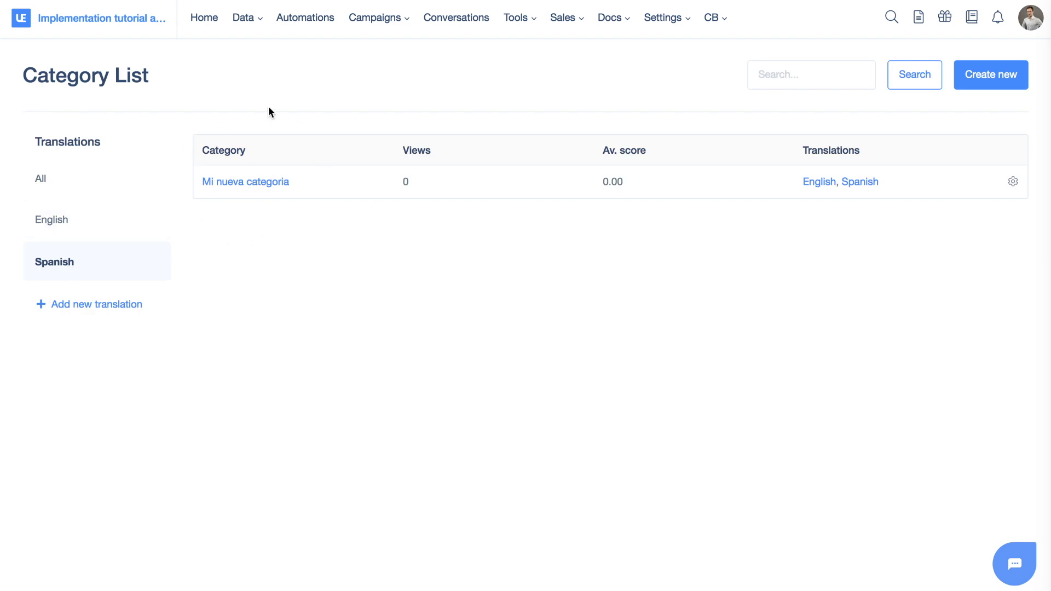
pyautogui.click(98, 229)
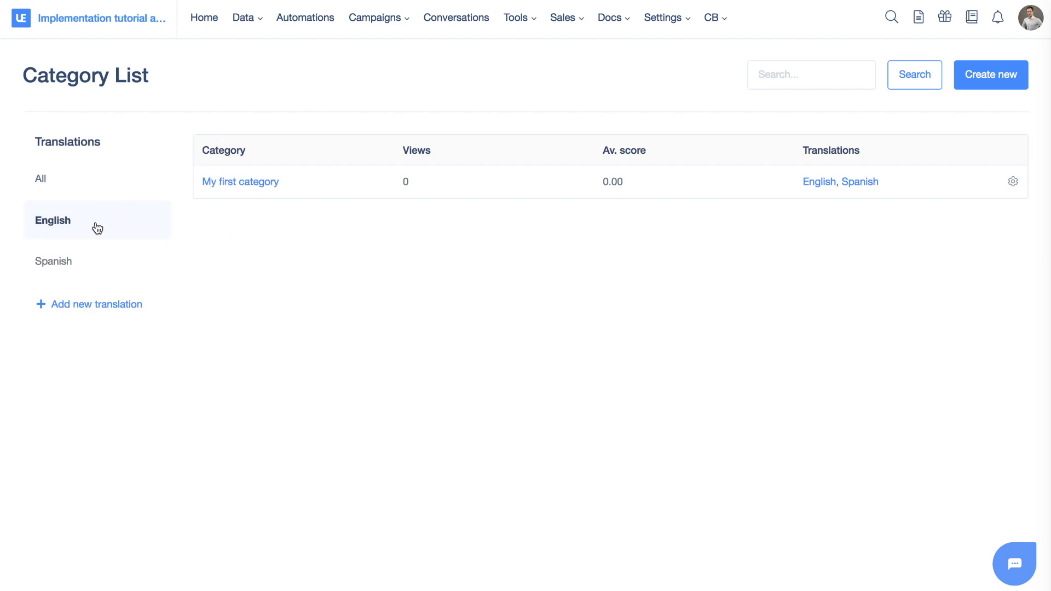
pyautogui.click(73, 181)
# Check the public view of the category "My first category"
pyautogui.click(1013, 181)
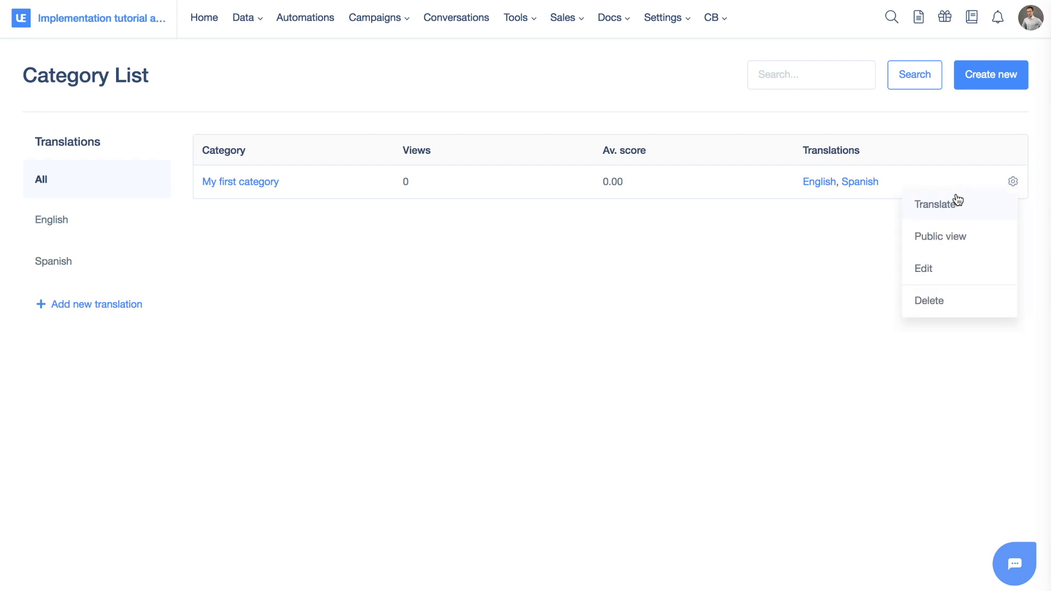
pyautogui.click(930, 242)
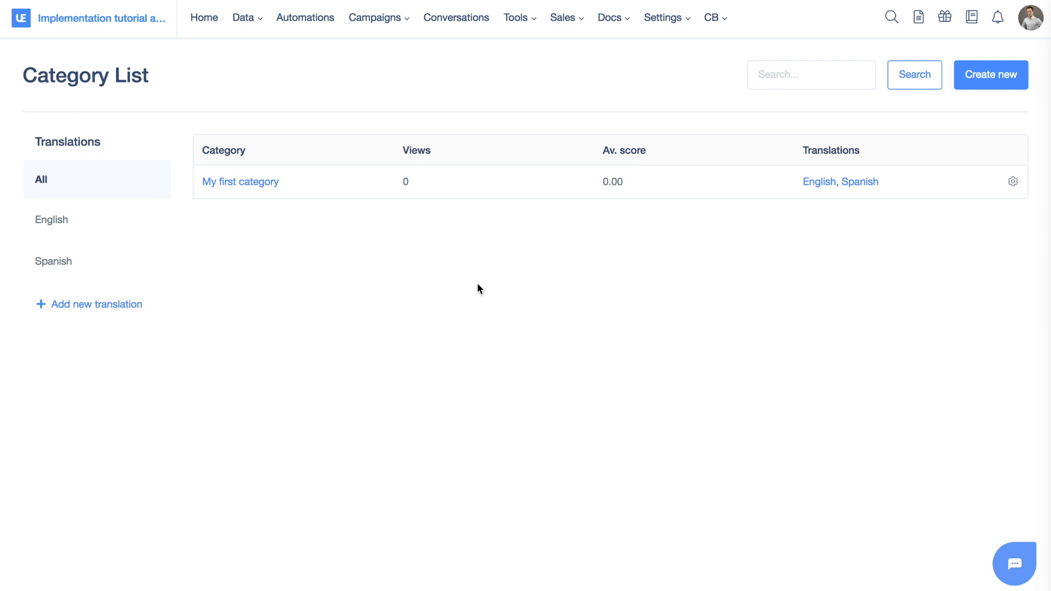
pyautogui.click(1013, 185)
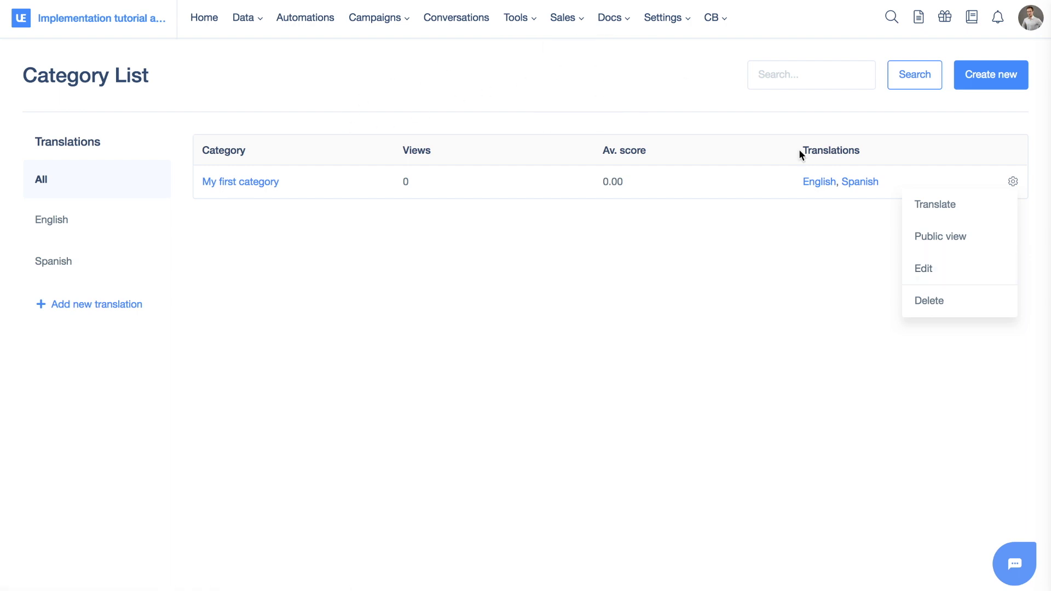
pyautogui.click(928, 246)
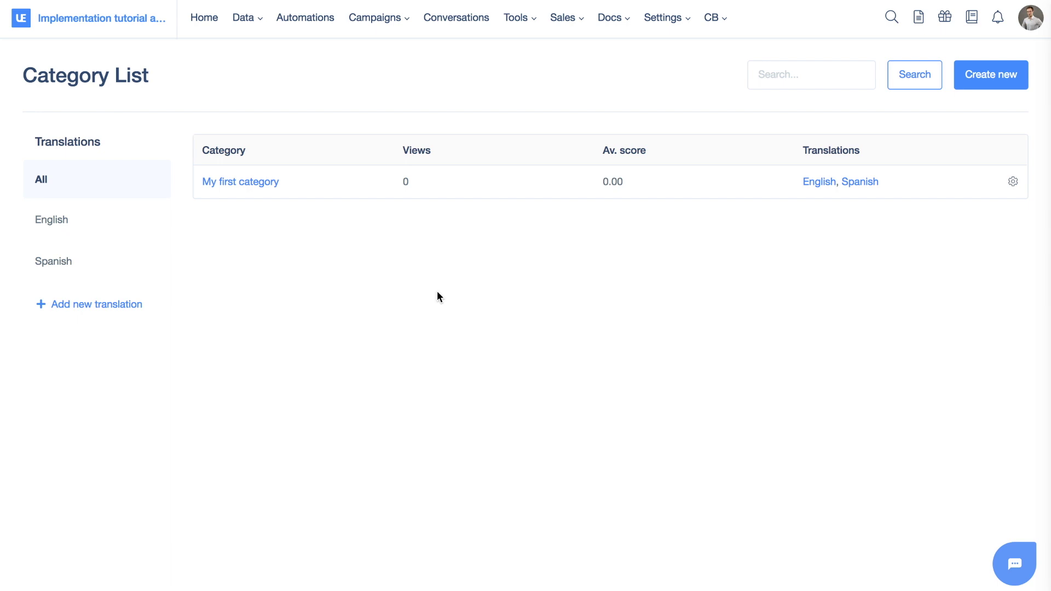
# Go to the knowledge base articles and start a new article in English
pyautogui.click(620, 20)
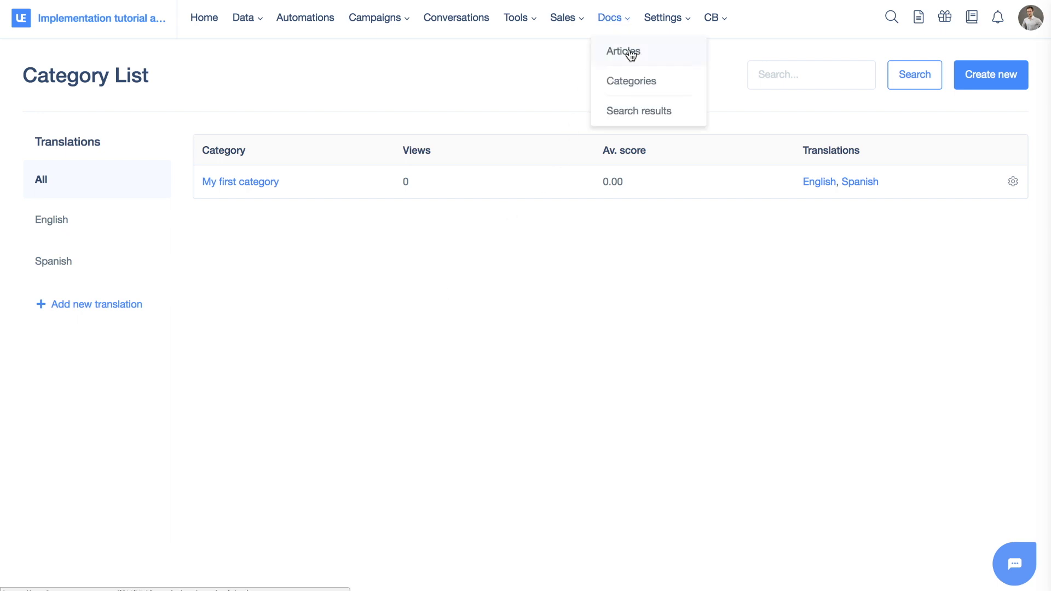
pyautogui.click(629, 52)
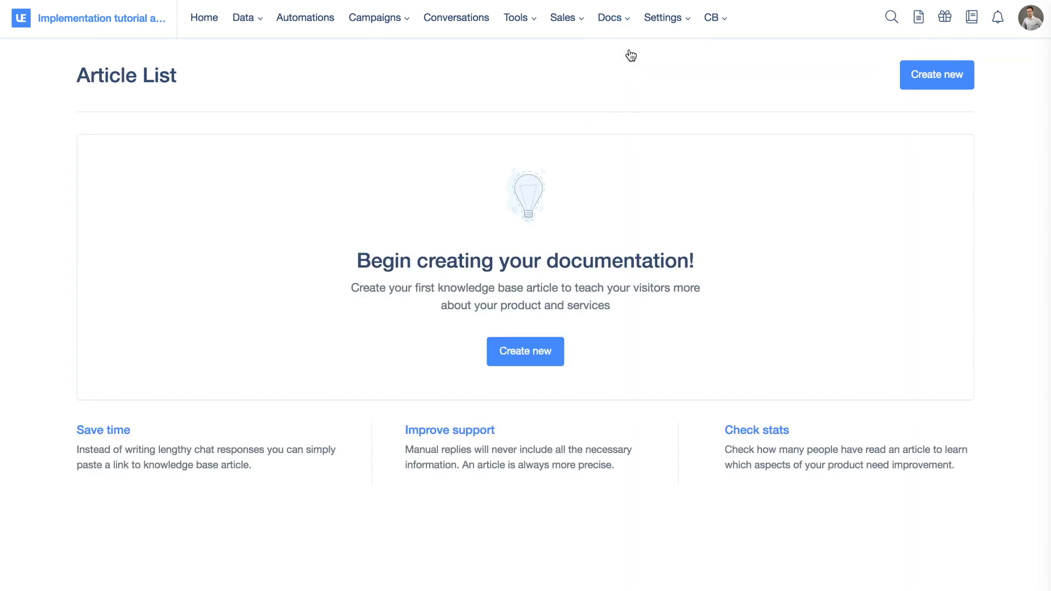
pyautogui.click(549, 350)
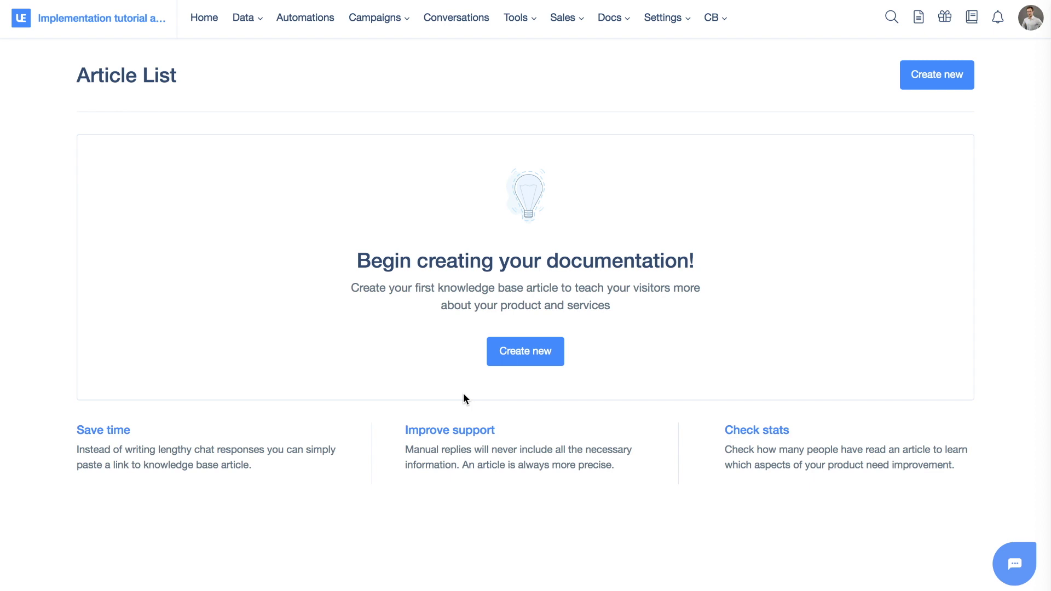
pyautogui.click(512, 358)
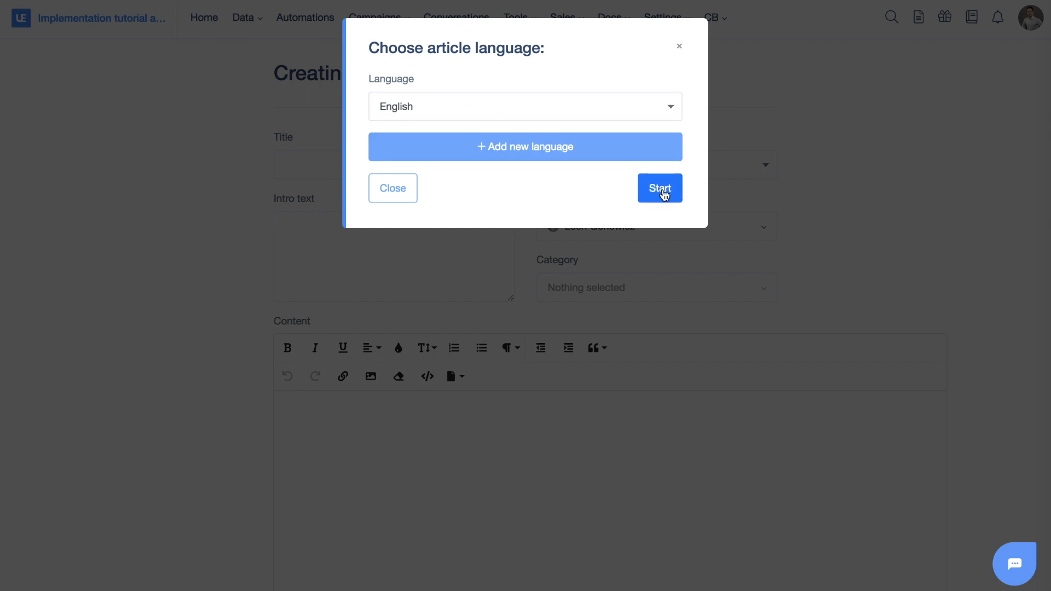
pyautogui.click(661, 189)
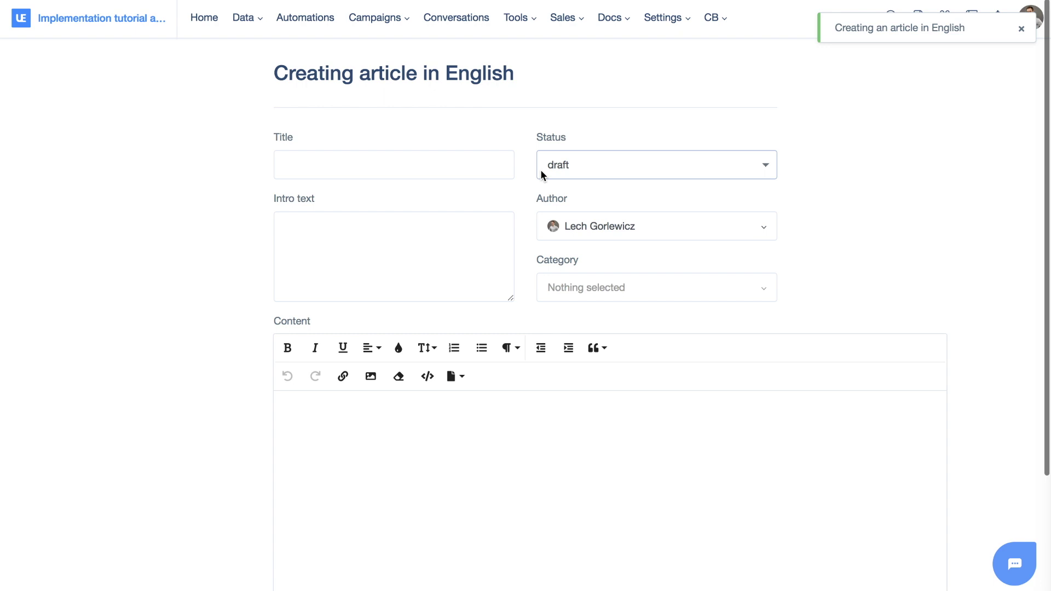
# Enter the article title "The title of my first article" and the intro text "This is the intro of my first article"
pyautogui.scroll(-1, 493, 156)
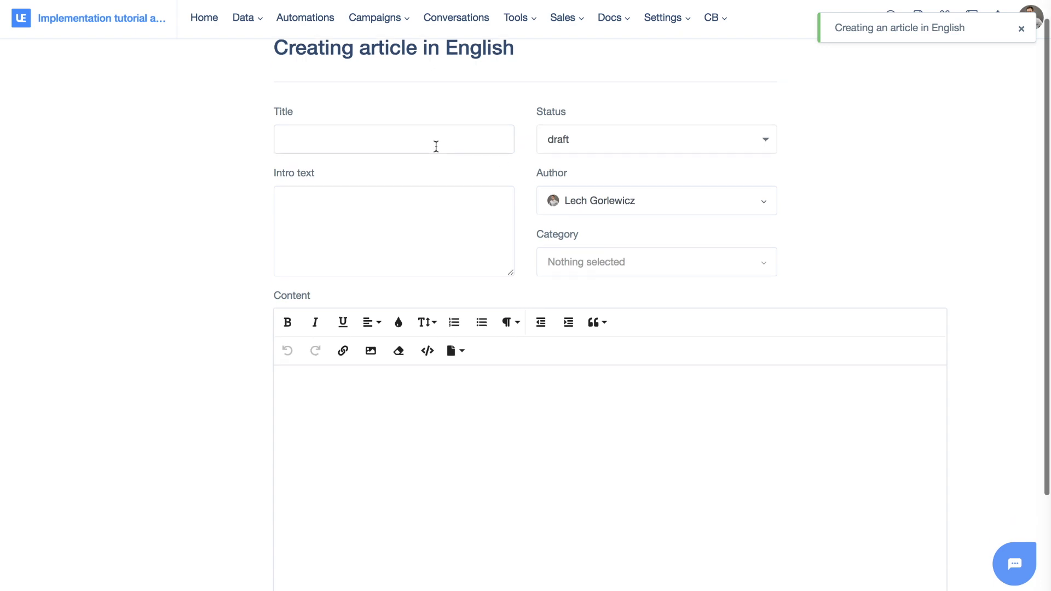
pyautogui.click(399, 143)
pyautogui.click(339, 227)
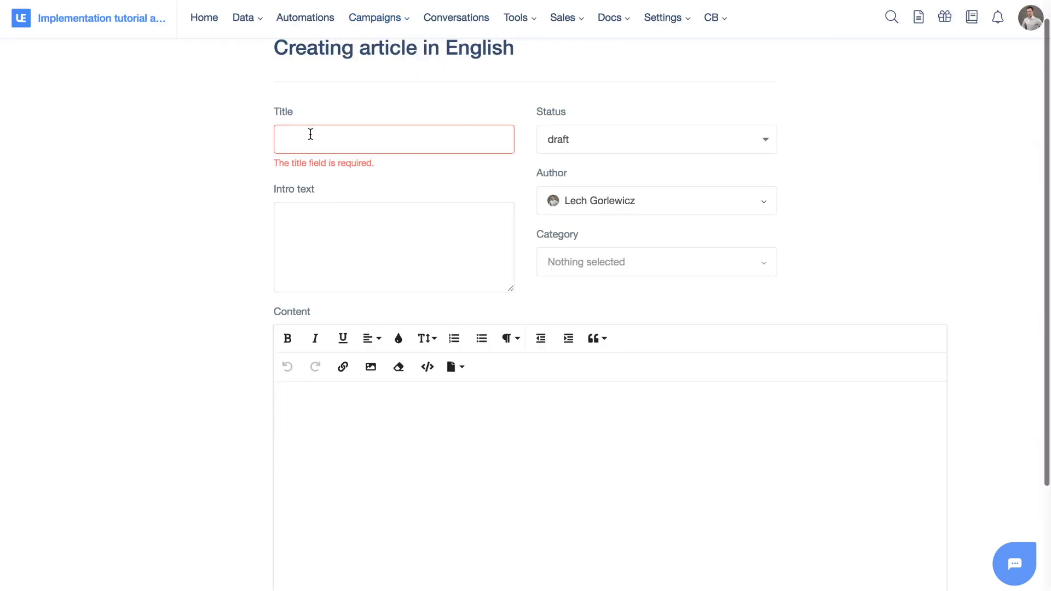
pyautogui.click(310, 134)
pyautogui.write('The titl')
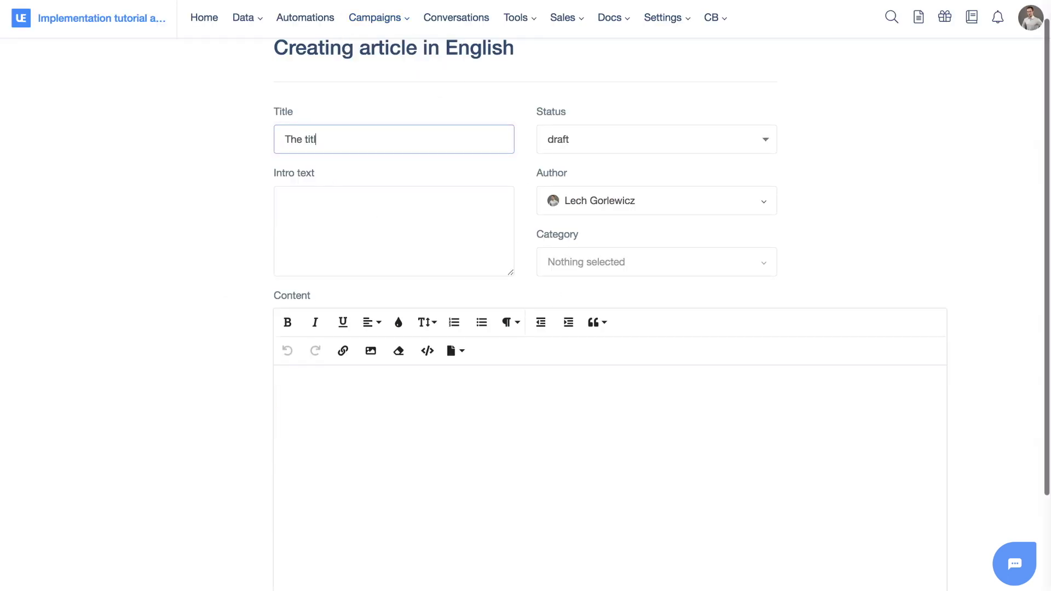
pyautogui.write('e of my first article')
pyautogui.press('Tab')
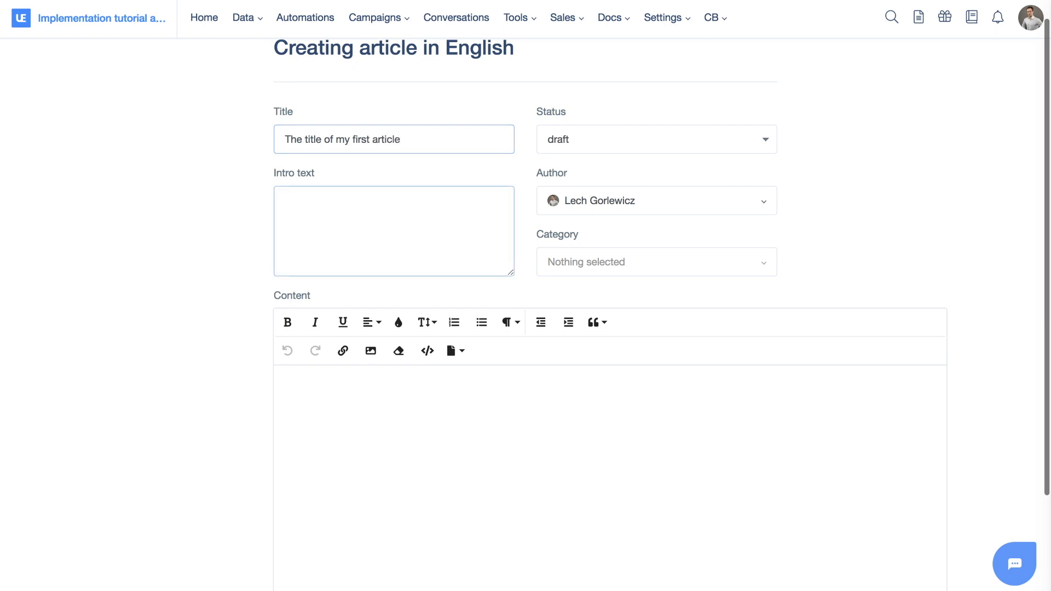
pyautogui.write('This is the intro of my first article')
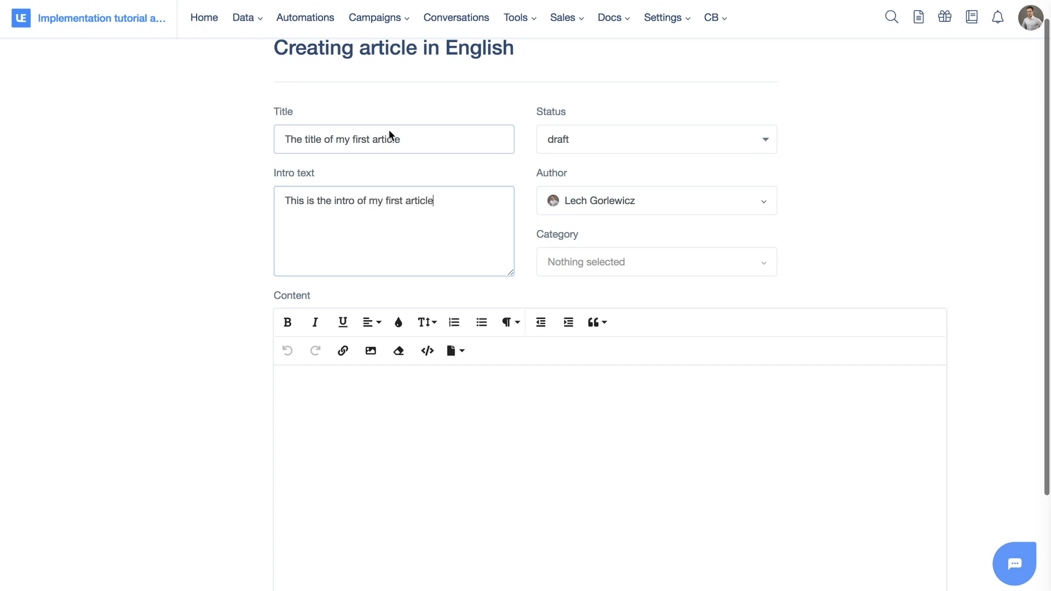
# Review the status and author options for the article, leaving the status as draft and the author as set
pyautogui.click(615, 142)
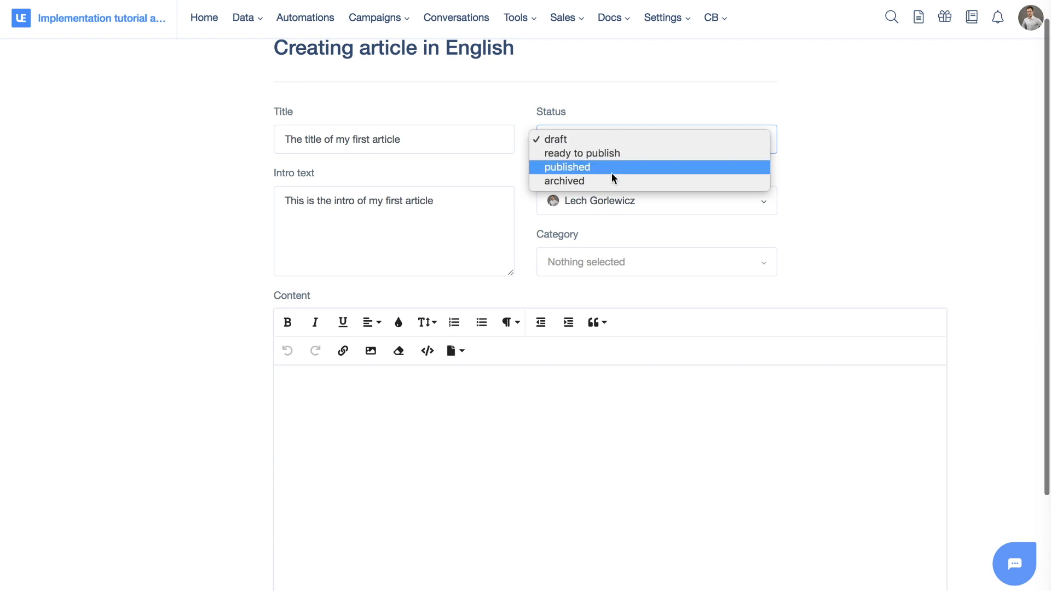
pyautogui.click(828, 174)
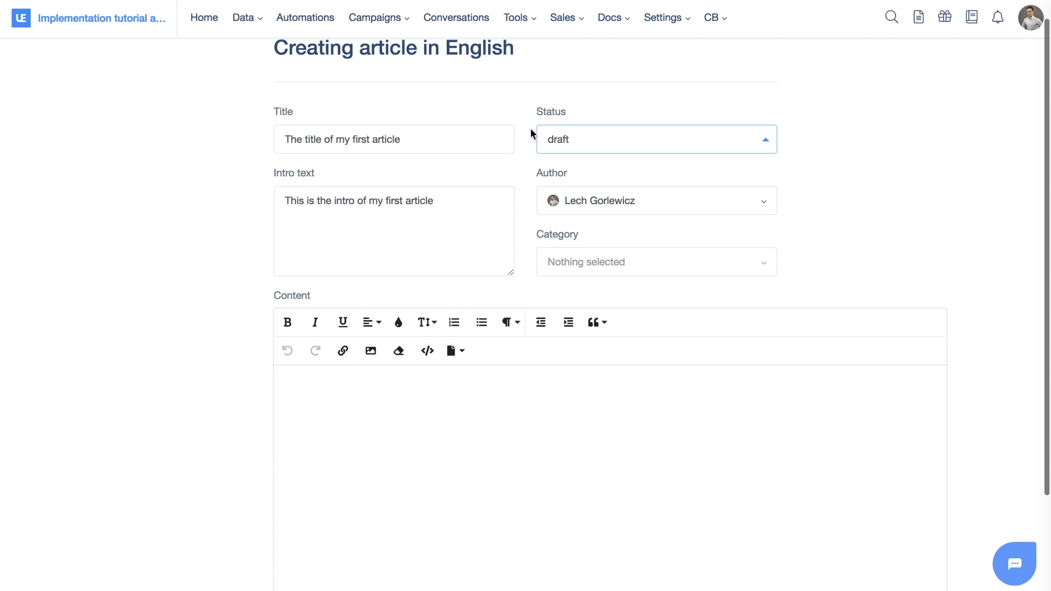
pyautogui.click(595, 214)
pyautogui.click(804, 184)
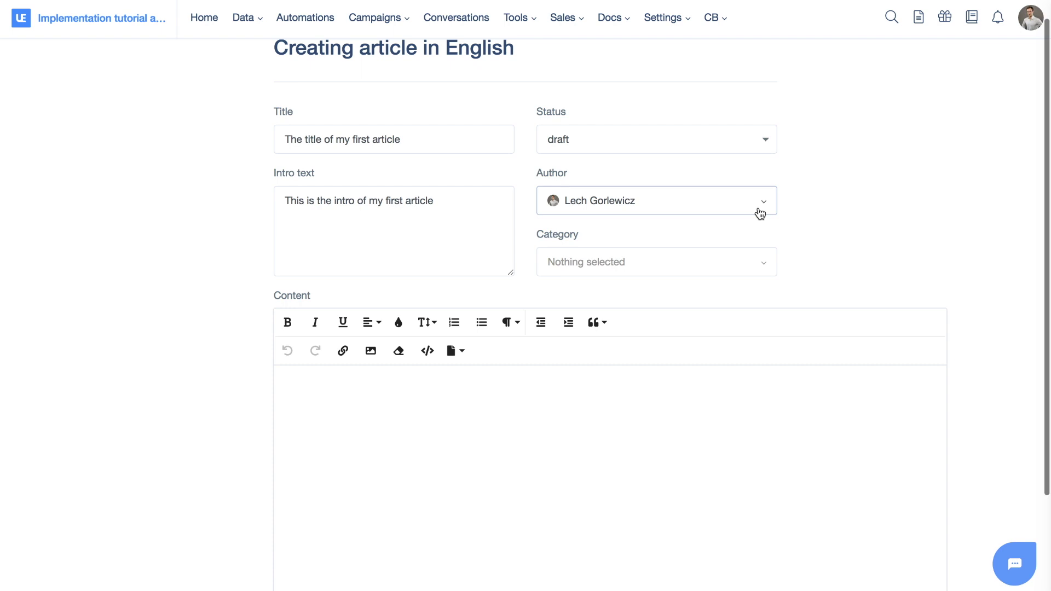
# Assign the new article to the category "My first category"
pyautogui.click(597, 266)
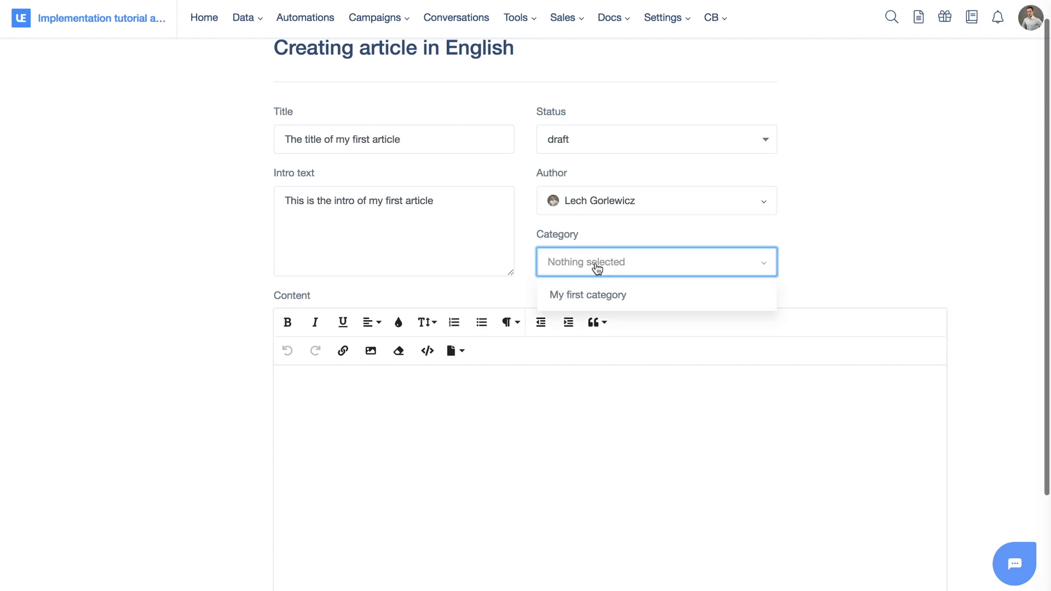
pyautogui.click(599, 297)
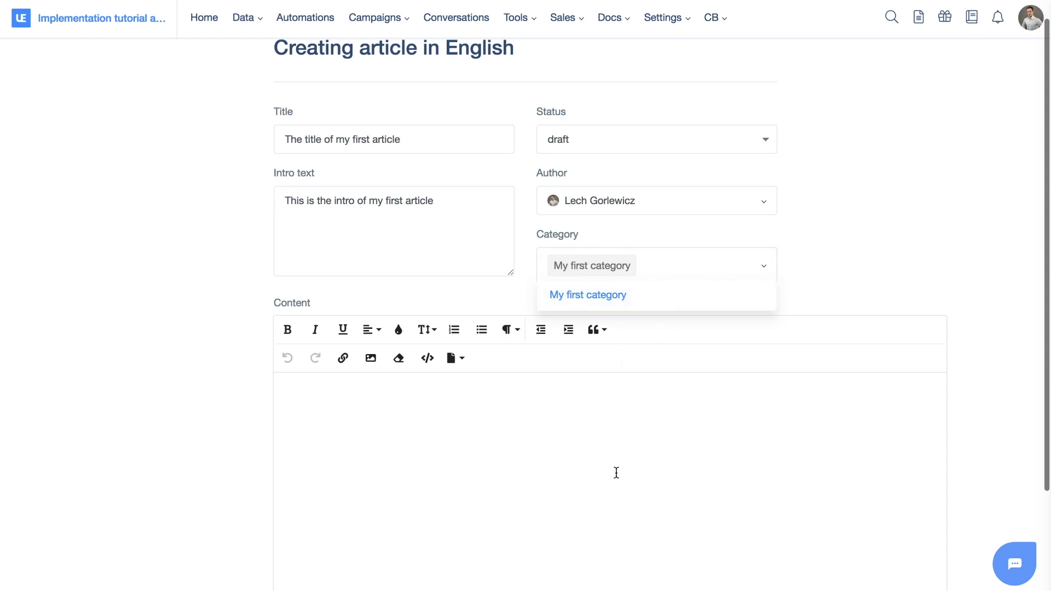
pyautogui.click(839, 261)
# Enter "Content of my article" as the article's content, then save the article and exit to the article list
pyautogui.scroll(-3, 837, 261)
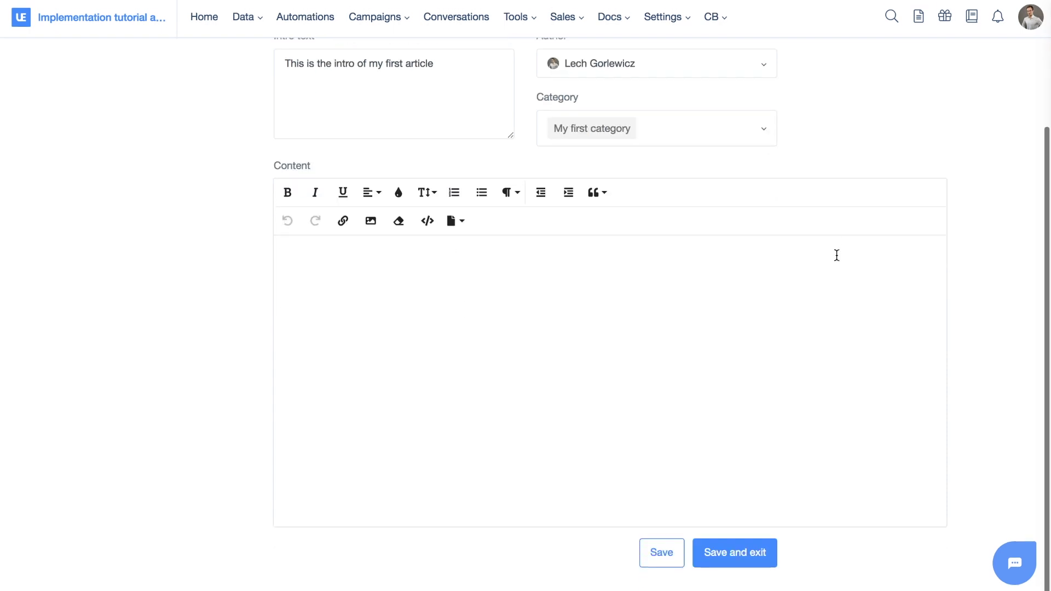
pyautogui.click(537, 328)
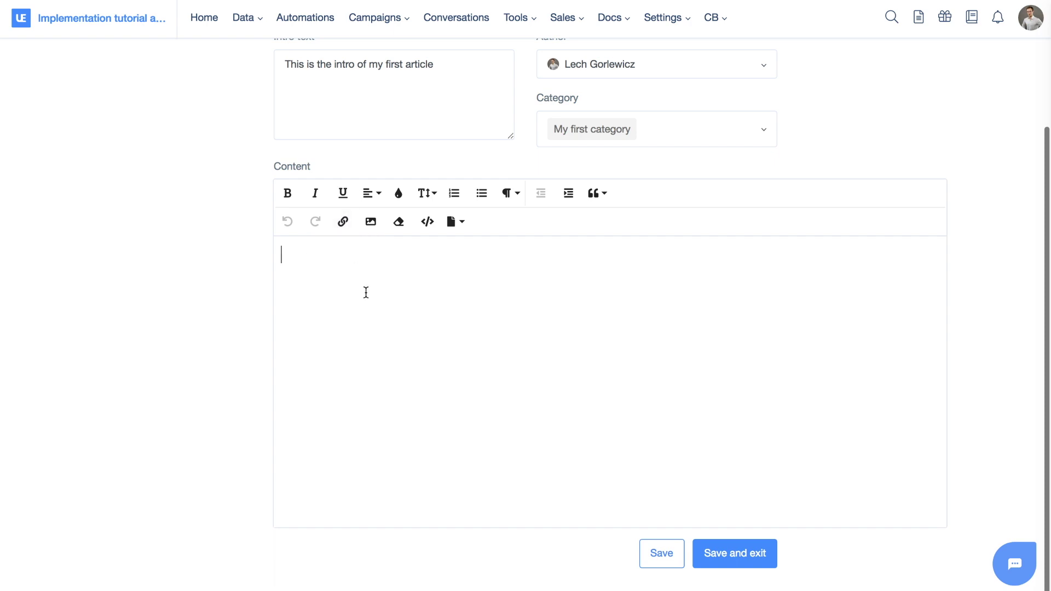
pyautogui.write('Content of my article')
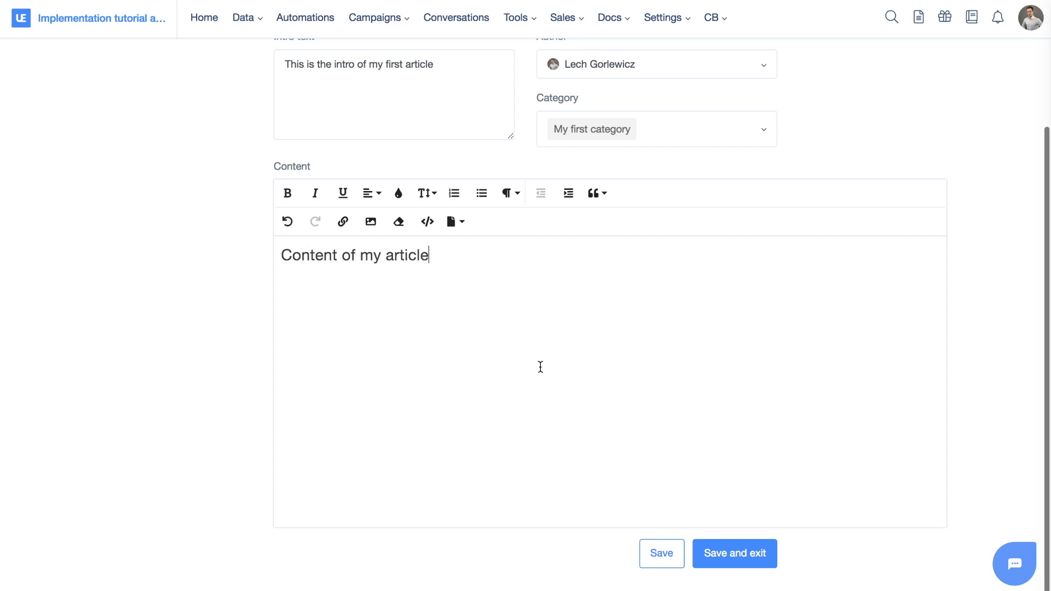
pyautogui.click(732, 552)
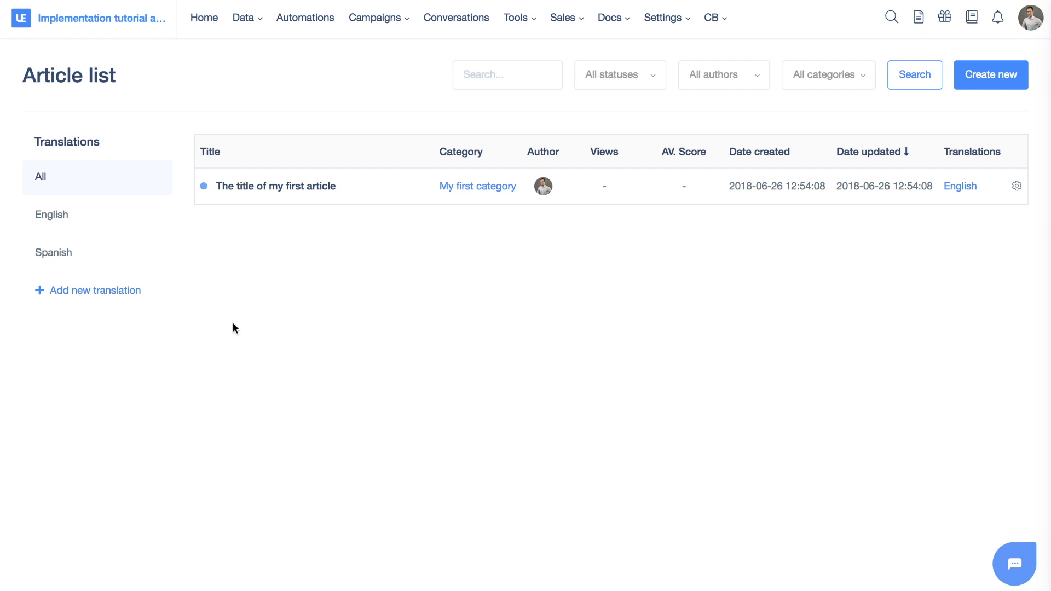
# Review the article's status marker and the status, author and category filters available for the article list
pyautogui.moveTo(203, 186)
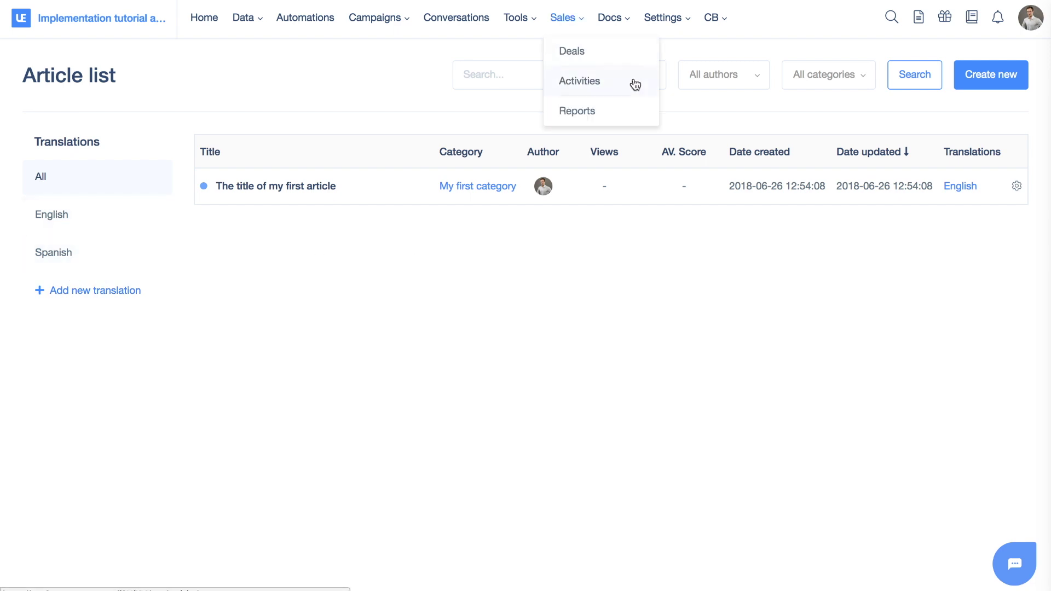
pyautogui.click(640, 81)
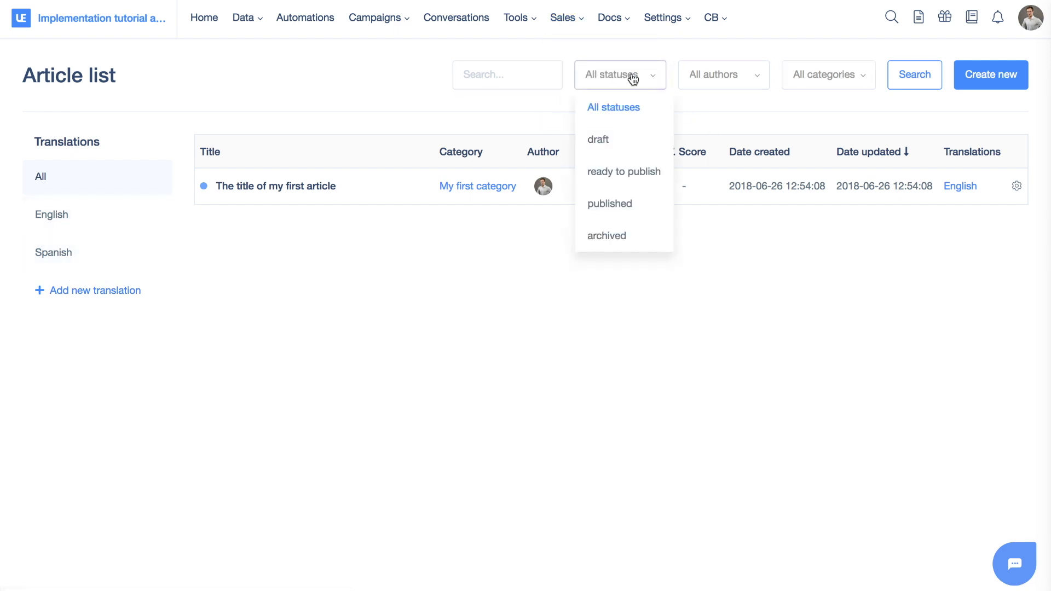
pyautogui.click(723, 81)
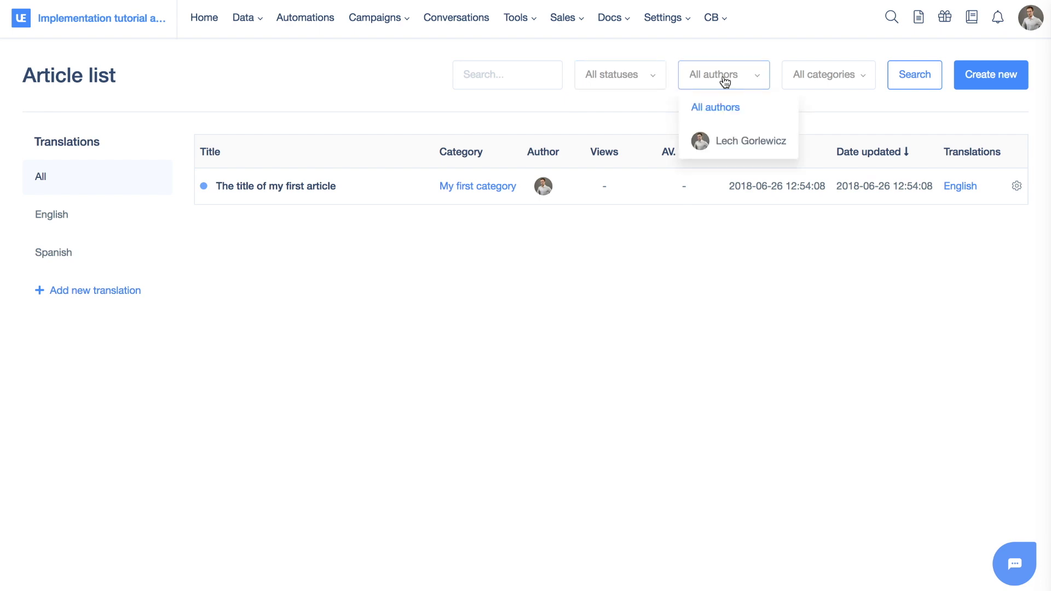
pyautogui.click(825, 81)
pyautogui.click(825, 82)
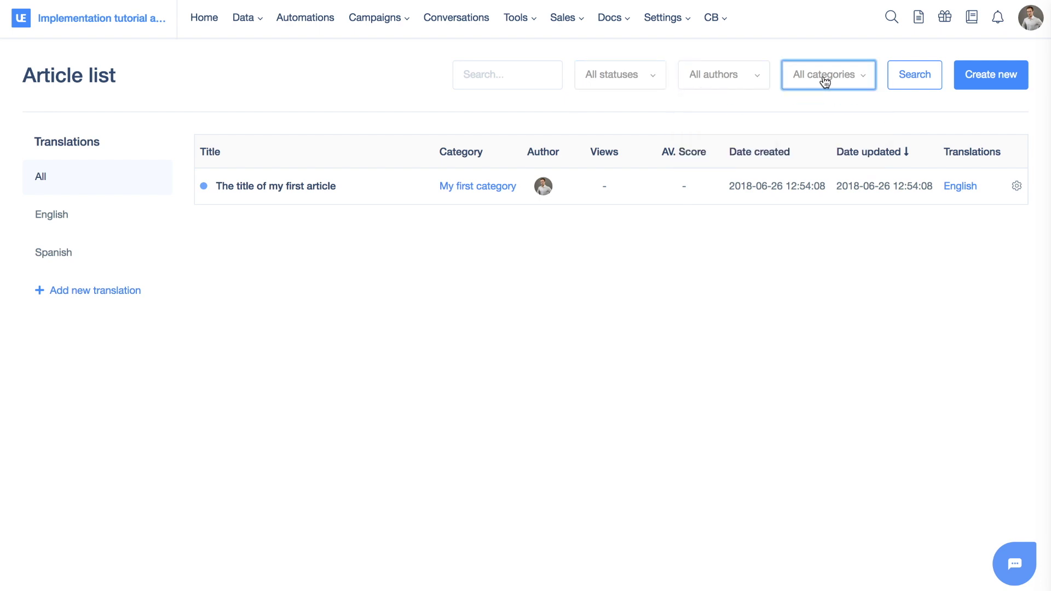
# Start a translation of the article "The title of my first article" with Spanish as the language
pyautogui.click(1016, 186)
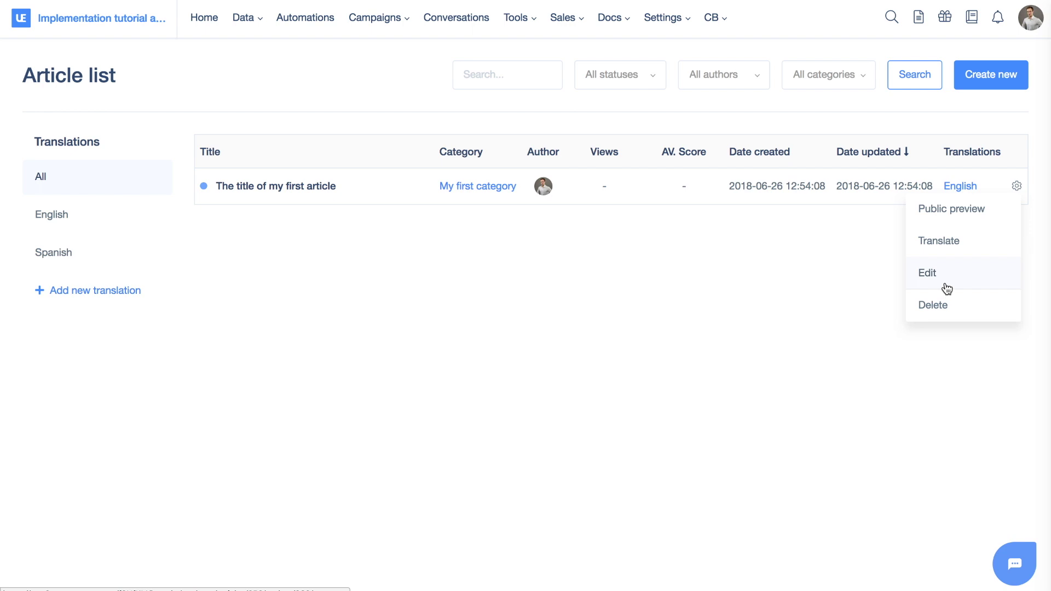
pyautogui.click(1019, 187)
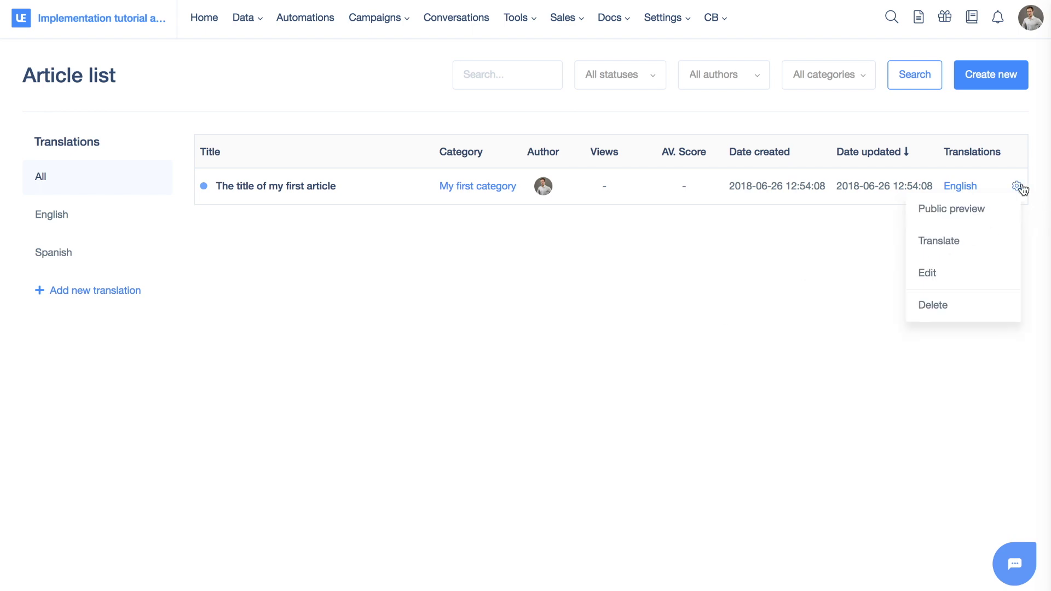
pyautogui.click(957, 253)
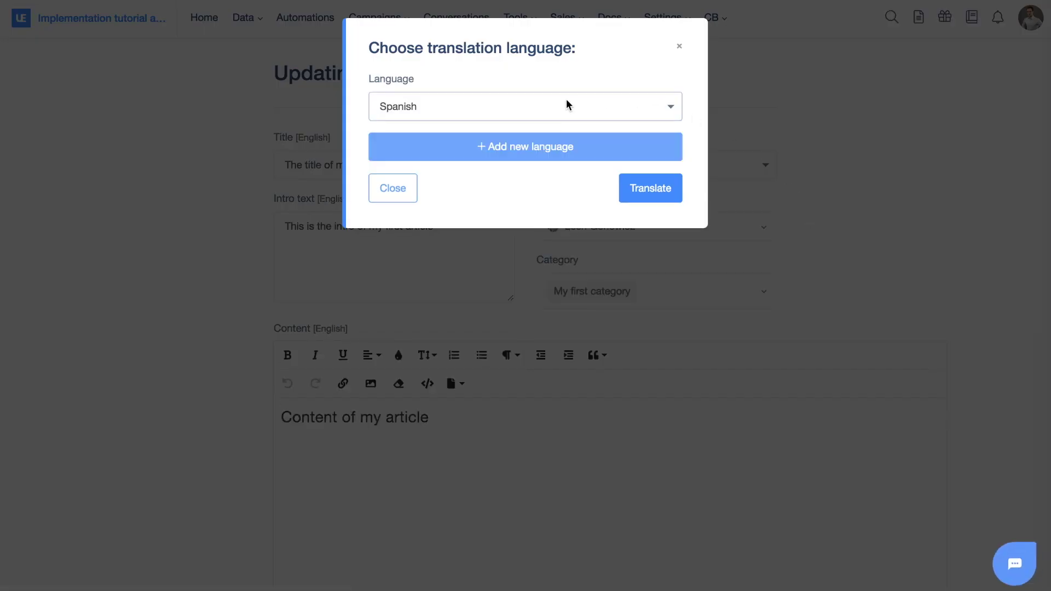
pyautogui.click(547, 107)
pyautogui.click(550, 50)
pyautogui.click(463, 113)
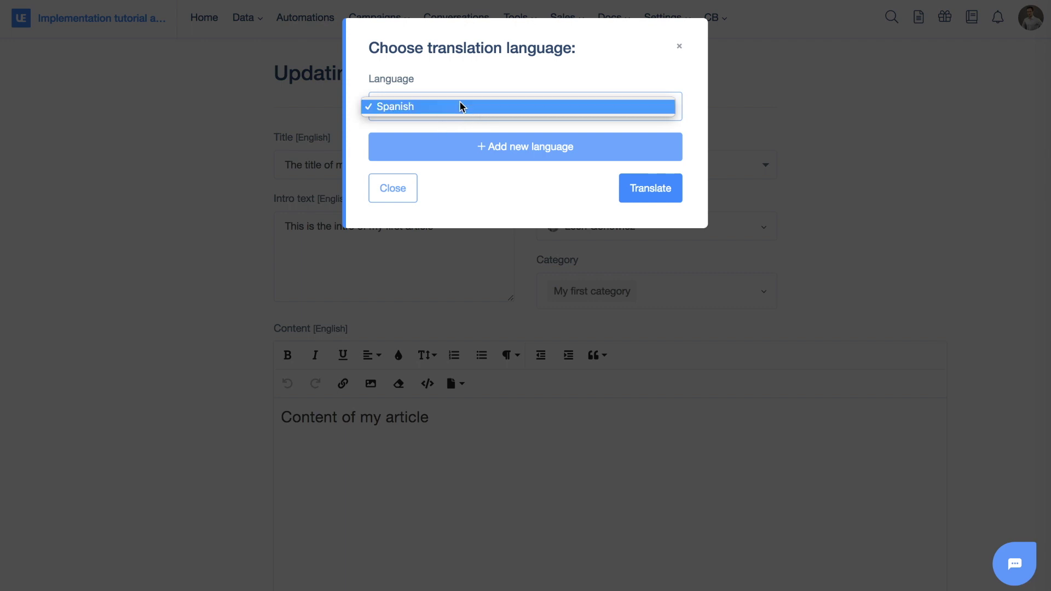
pyautogui.click(518, 103)
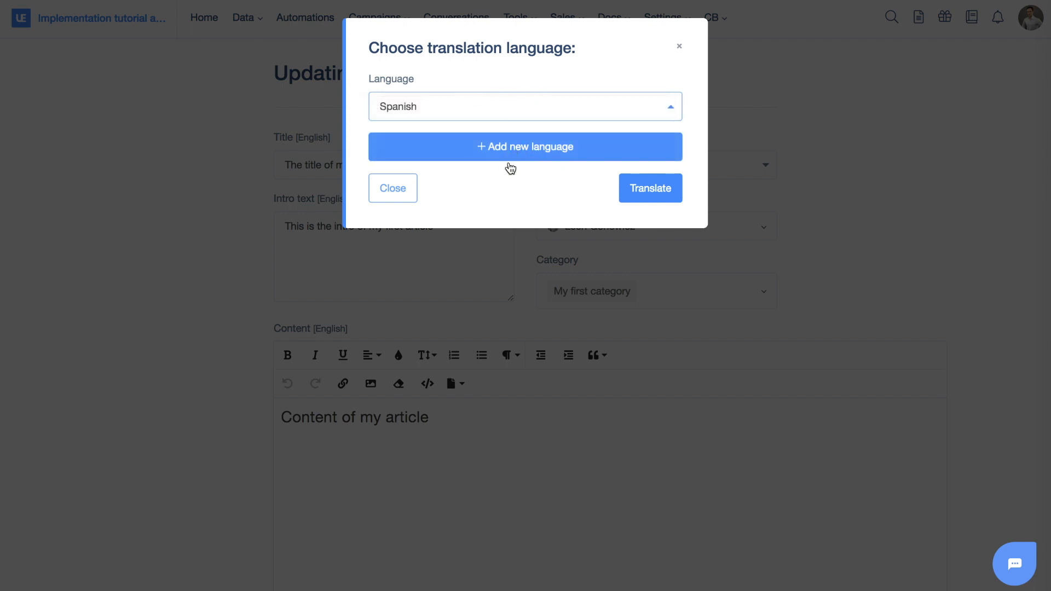
pyautogui.click(648, 195)
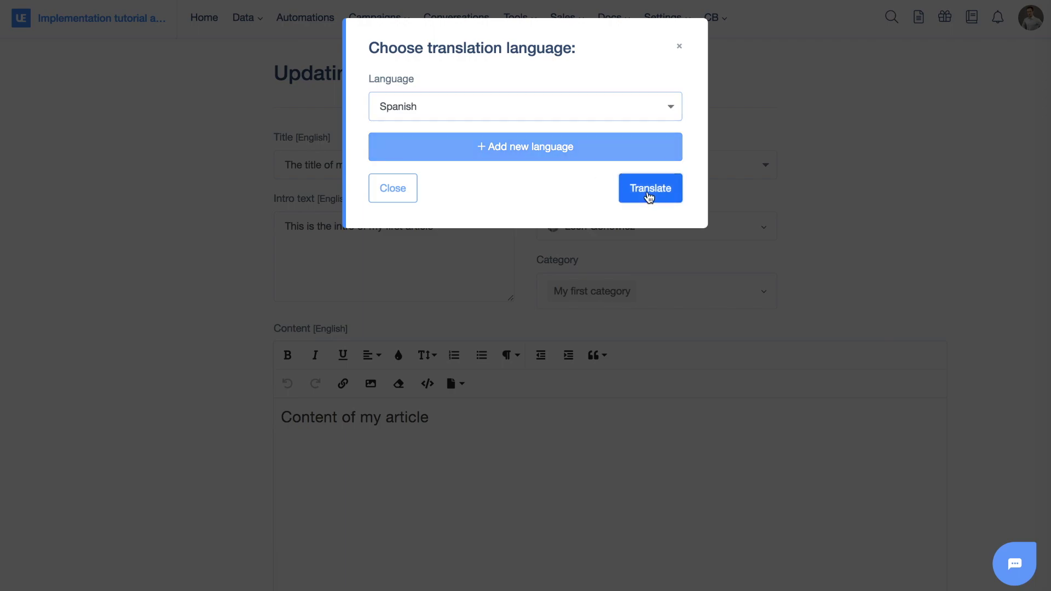
# Change the article's Spanish title to "Title in spanish" and save the translation, exiting the editor
pyautogui.moveTo(274, 71); pyautogui.dragTo(732, 73)
pyautogui.click(540, 439)
pyautogui.scroll(-1, 510, 337)
pyautogui.scroll(1, 487, 306)
pyautogui.moveTo(427, 164); pyautogui.dragTo(276, 162)
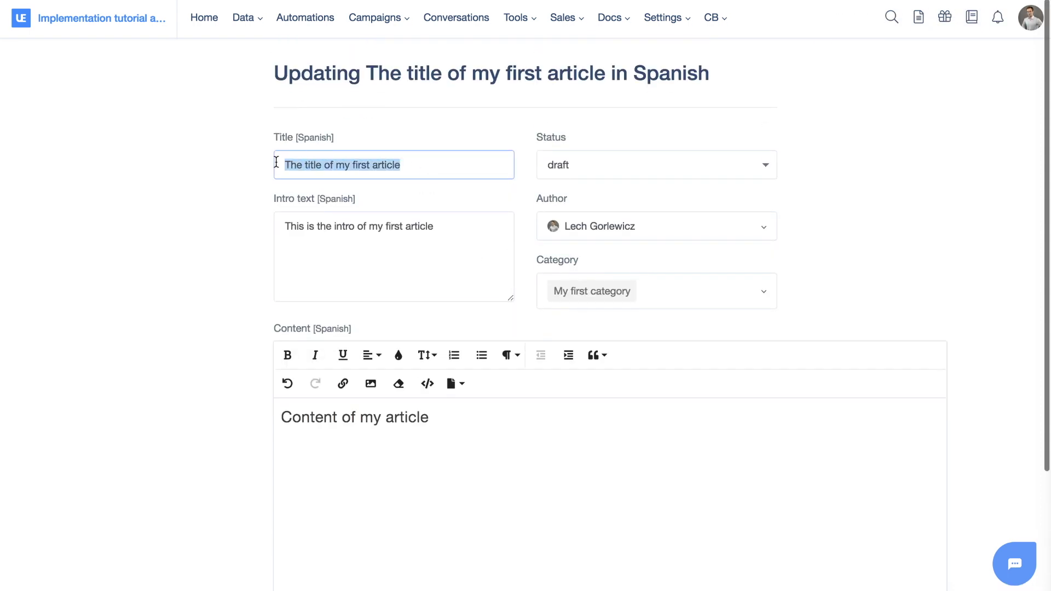
pyautogui.write('Title in spanish')
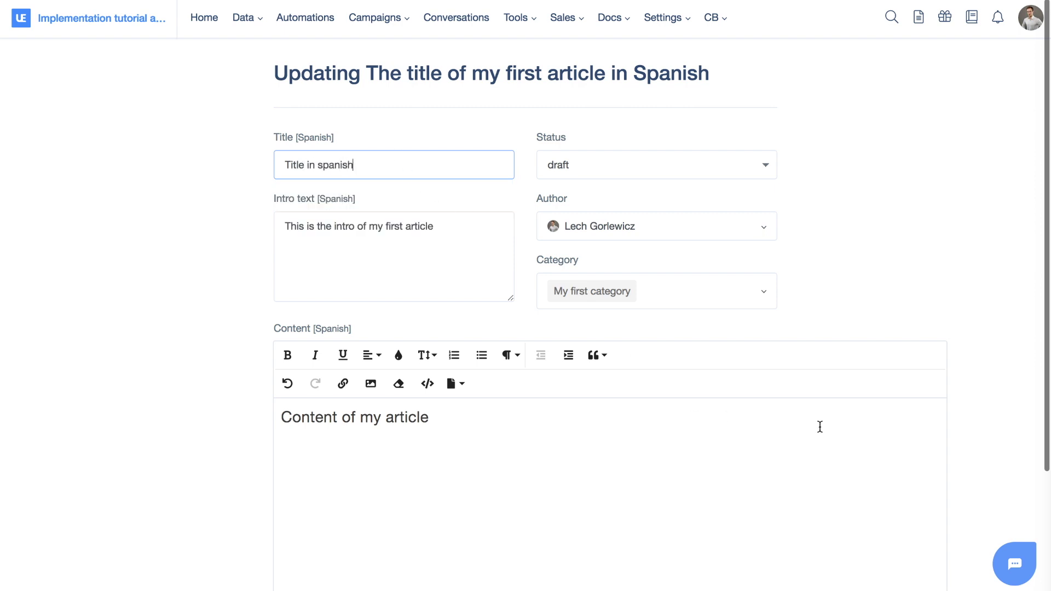
pyautogui.scroll(-3, 819, 427)
pyautogui.click(745, 554)
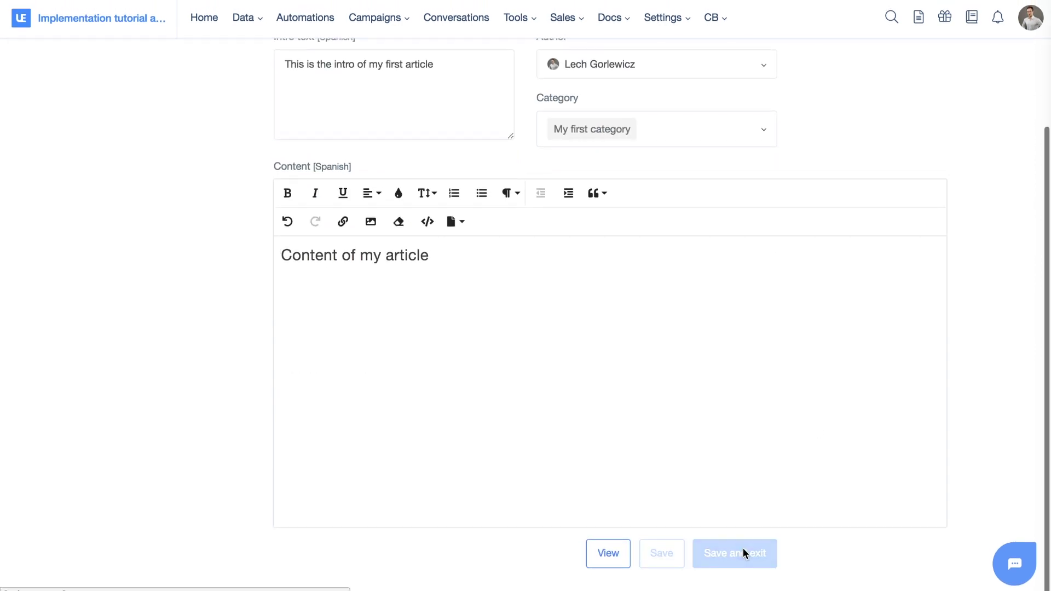